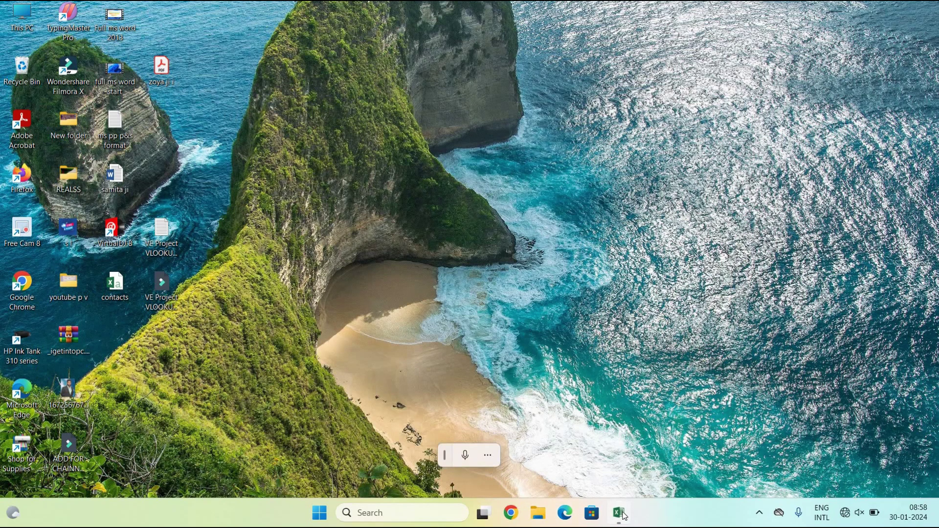
Switch to the Excel workbook and copy the student name from cell I19 into the lookup cell B7 on Sheet1.
{"action": "left_click", "coordinate": [619, 513]}
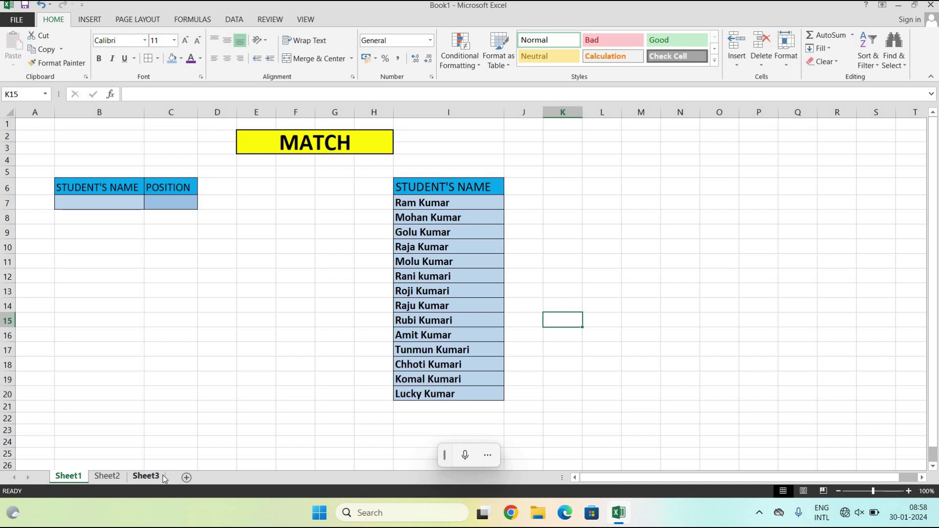
{"action": "left_click", "coordinate": [338, 232]}
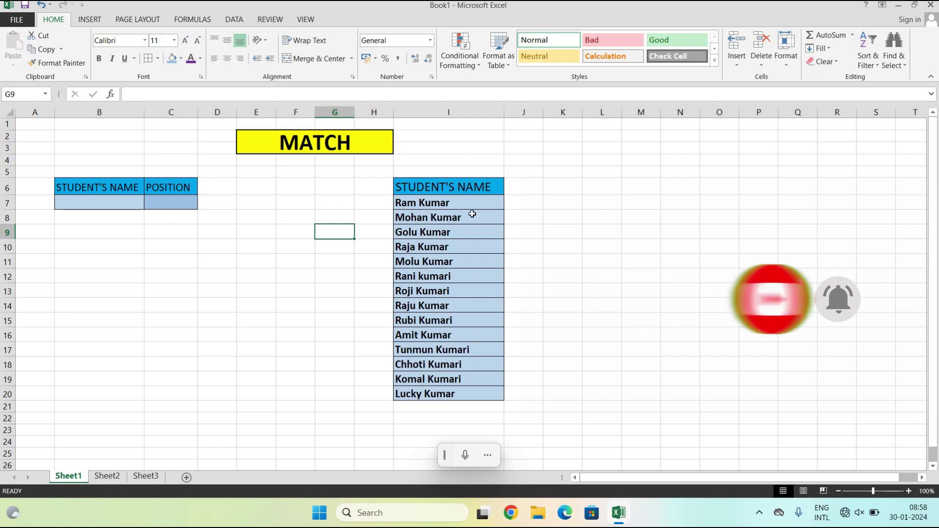
{"action": "left_click", "coordinate": [449, 381]}
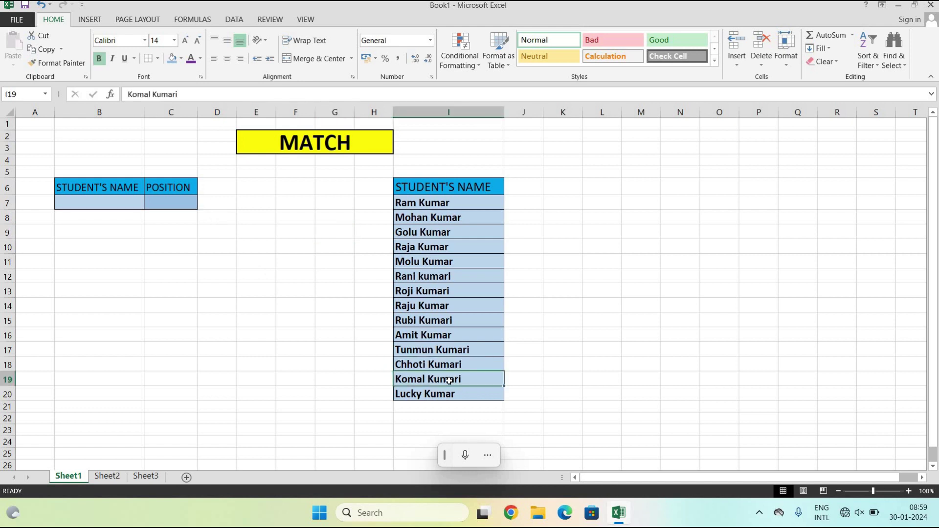
{"action": "key", "text": "ctrl+c"}
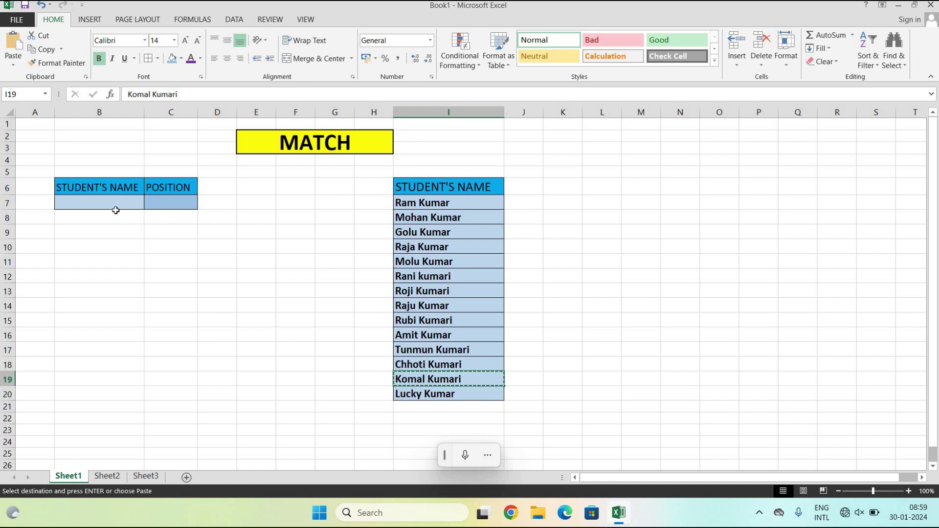
{"action": "left_click", "coordinate": [110, 205]}
{"action": "key", "text": "ctrl+v"}
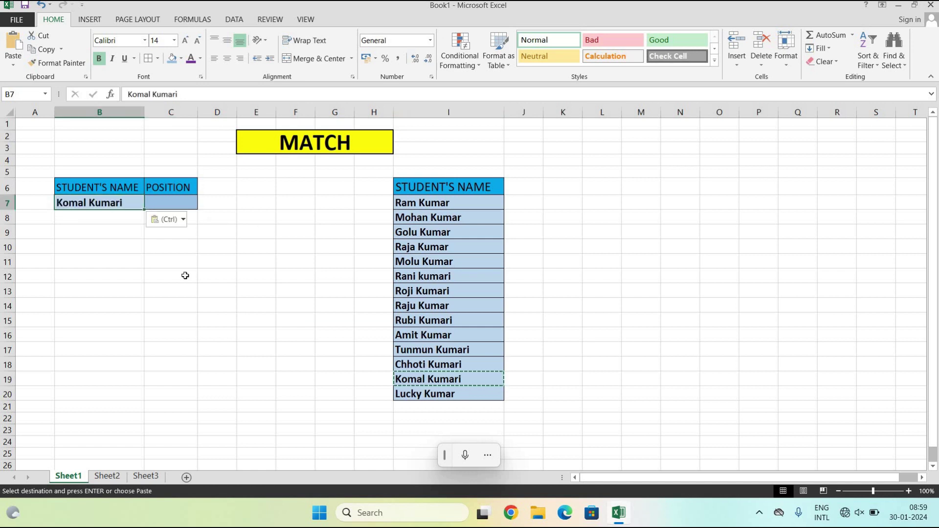
{"action": "left_click", "coordinate": [251, 336]}
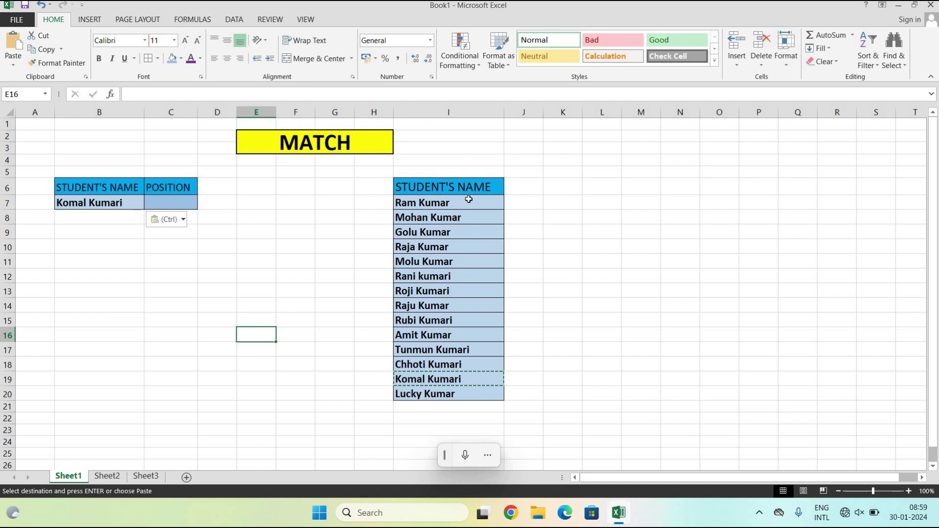
Enter the formula =MATCH(B7,I7:I20,0) in the POSITION cell C7 to find the student's position by exact match.
{"action": "left_click", "coordinate": [172, 202]}
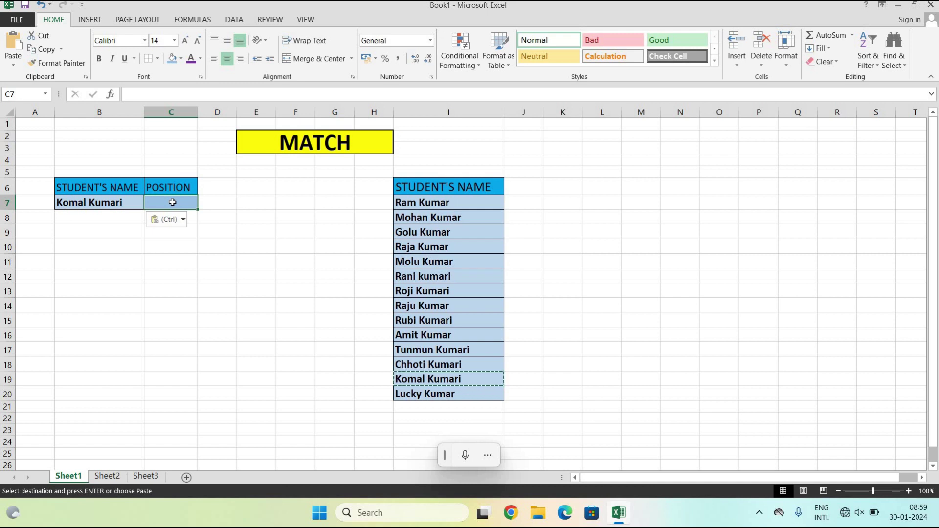
{"action": "type", "text": "="}
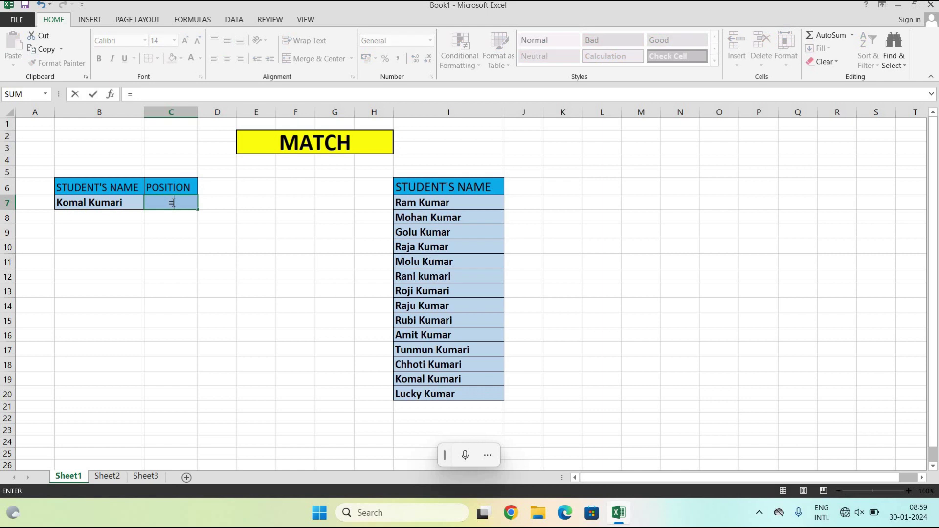
{"action": "type", "text": "MATC"}
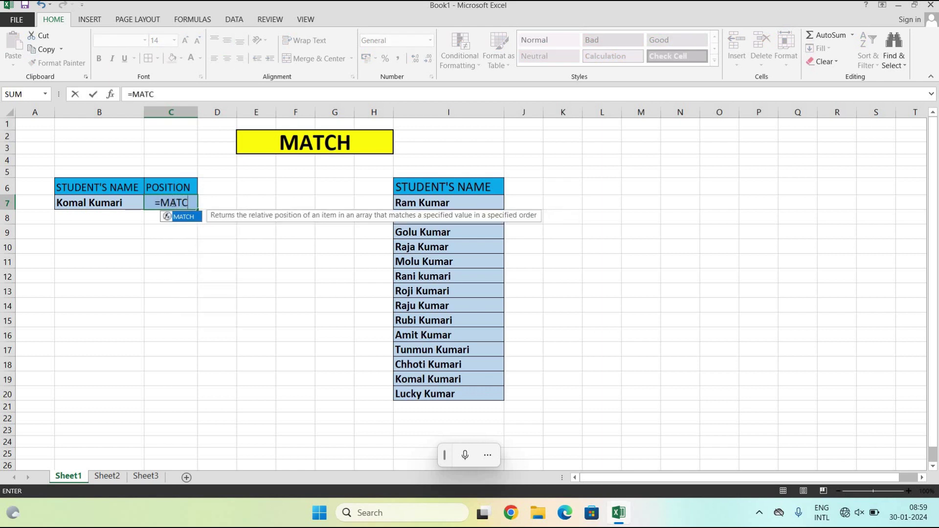
{"action": "type", "text": "H"}
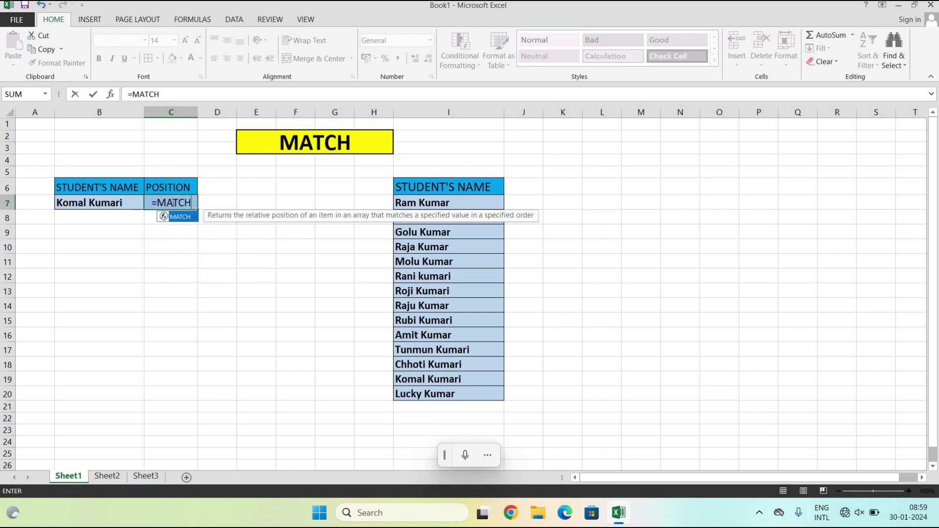
{"action": "type", "text": "("}
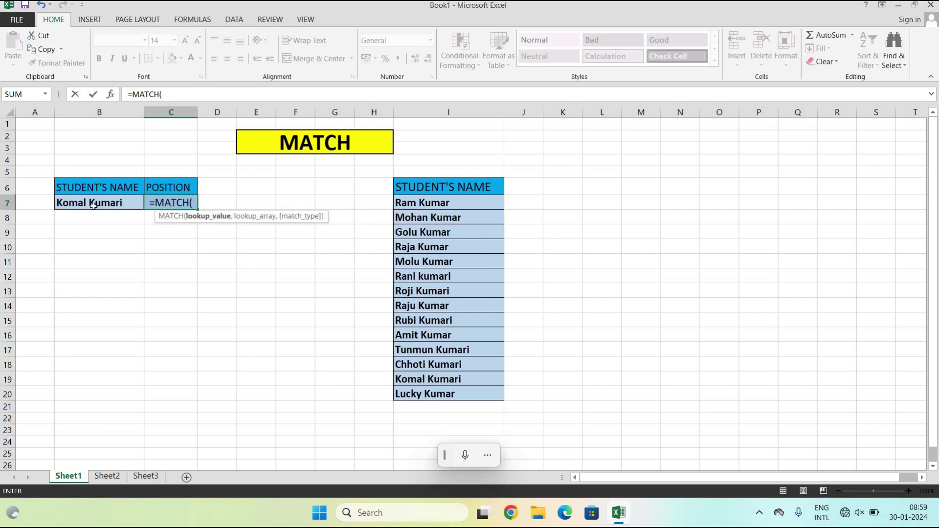
{"action": "left_click", "coordinate": [93, 205]}
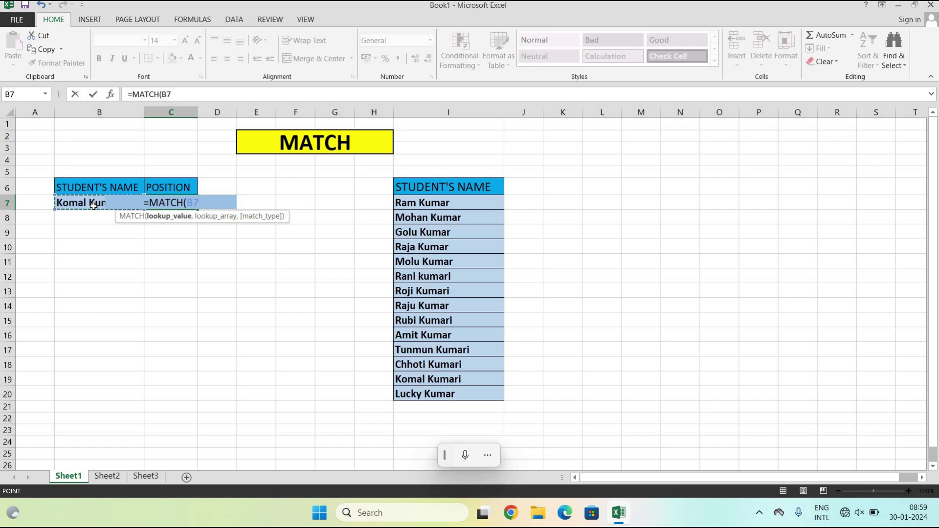
{"action": "type", "text": ","}
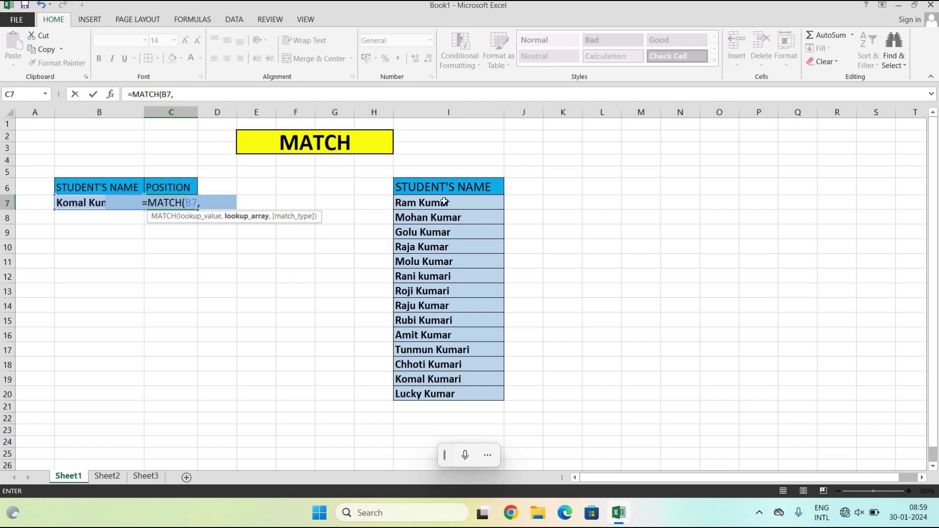
{"action": "left_click_drag", "start_coordinate": [443, 202], "coordinate": [501, 396]}
{"action": "type", "text": ","}
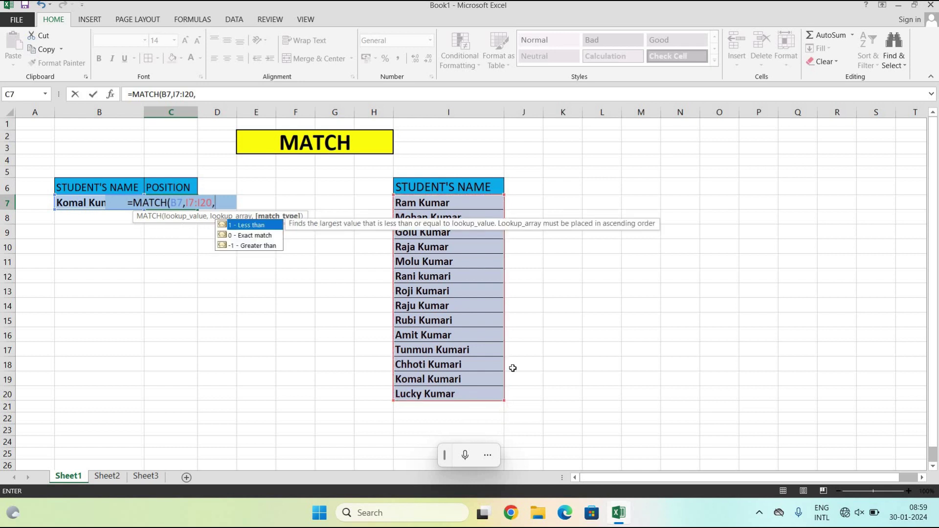
{"action": "type", "text": "0"}
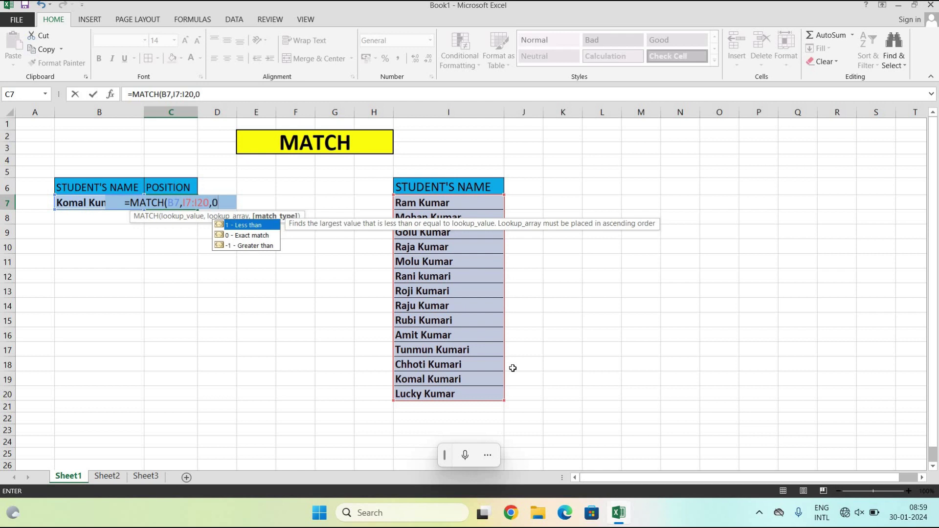
{"action": "type", "text": ")"}
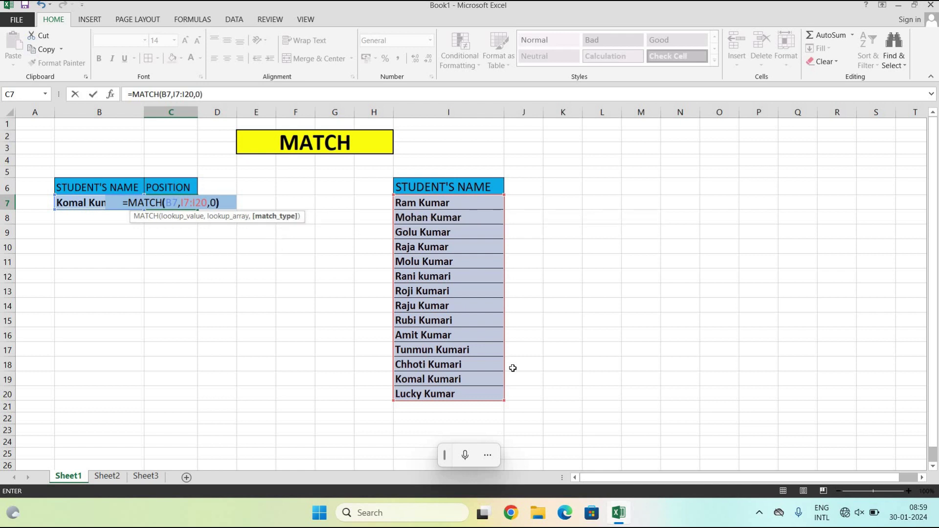
{"action": "key", "text": "Return"}
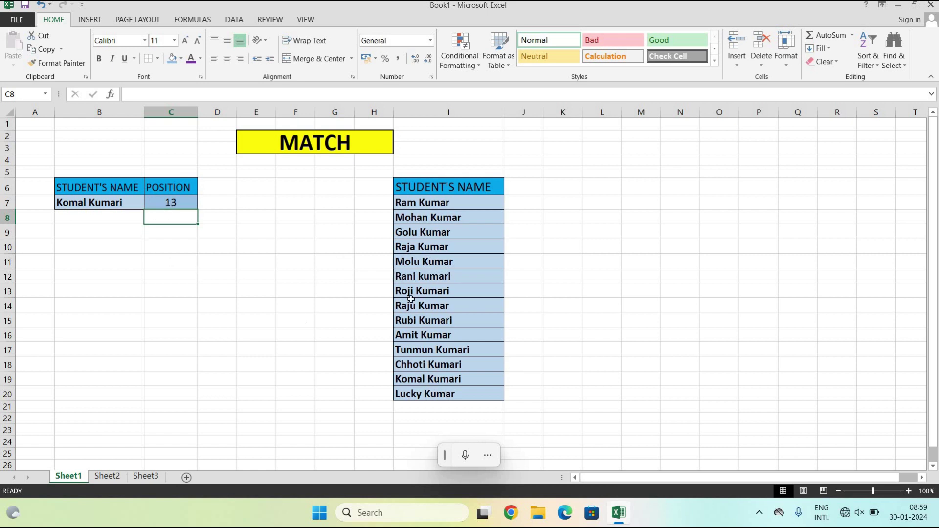
Replace the lookup name in B7 with a copy of the student name from cell I15.
{"action": "left_click", "coordinate": [451, 321]}
{"action": "key", "text": "ctrl+c"}
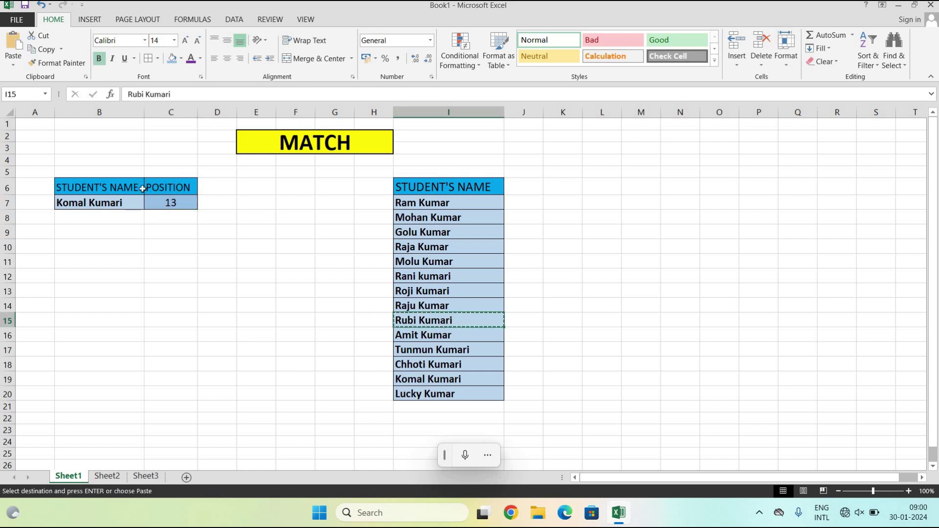
{"action": "left_click", "coordinate": [112, 200]}
{"action": "key", "text": "ctrl+v"}
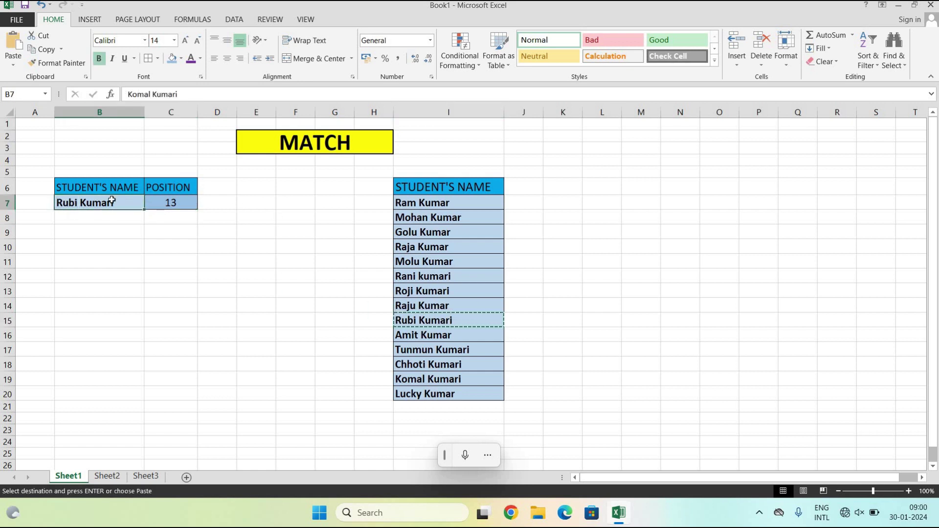
{"action": "left_click", "coordinate": [85, 304]}
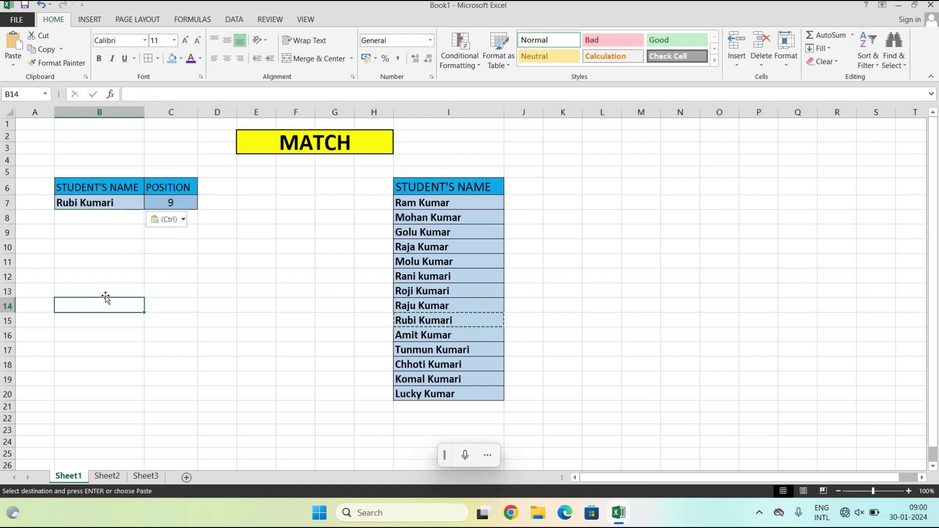
Number the students beside their names with a filled series from 1 to 14 in J7:J20, and centre the numbers.
{"action": "left_click", "coordinate": [537, 205]}
{"action": "type", "text": "1"}
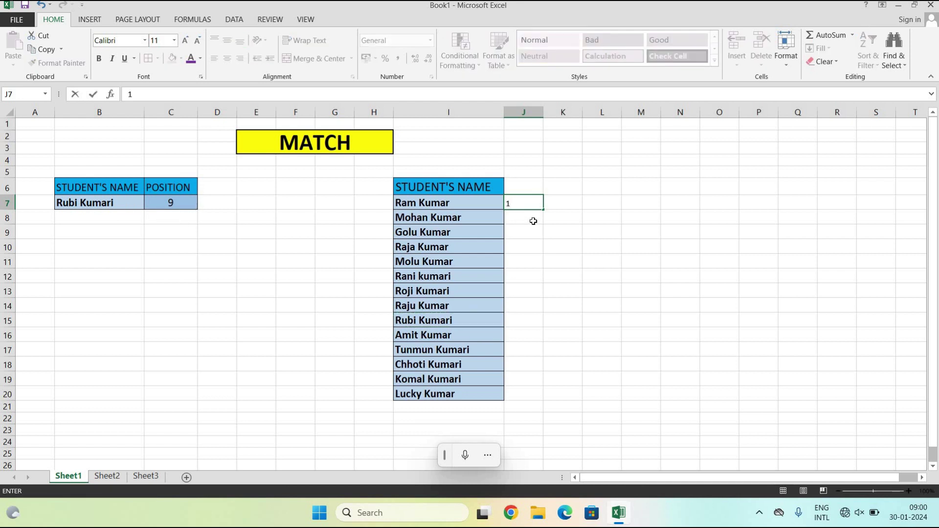
{"action": "key", "text": "Return"}
{"action": "left_click", "coordinate": [538, 203]}
{"action": "left_click_drag", "start_coordinate": [541, 209], "coordinate": [543, 399]}
{"action": "left_click", "coordinate": [554, 412]}
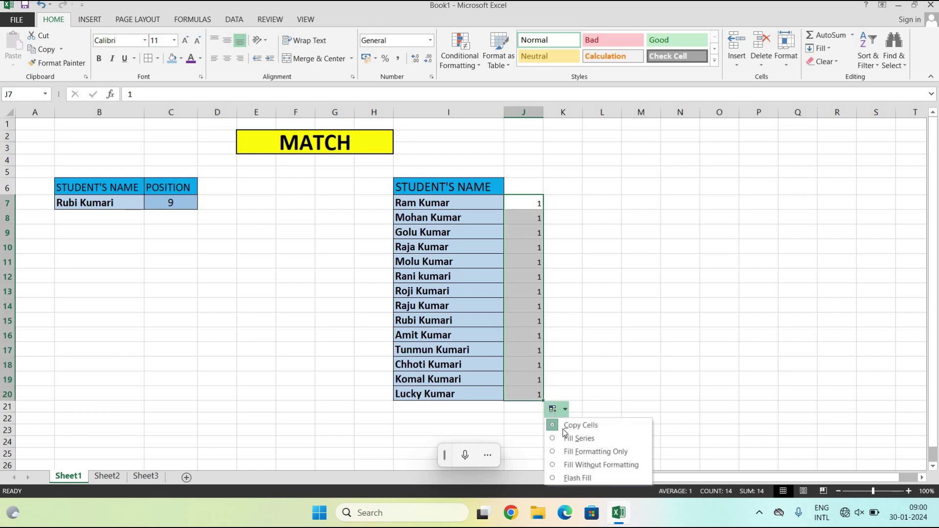
{"action": "left_click", "coordinate": [572, 438]}
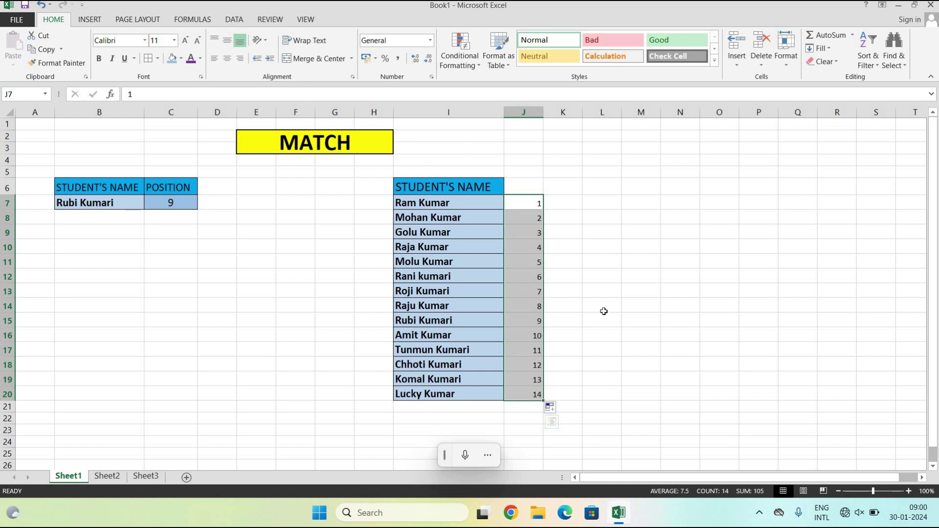
{"action": "left_click", "coordinate": [227, 63]}
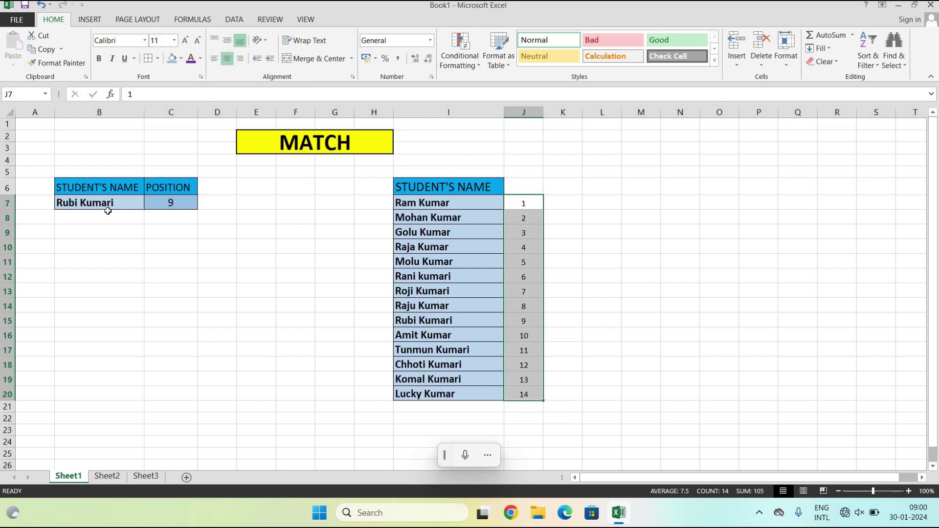
Highlight the number 9 in cell J15 with a light blue fill.
{"action": "left_click", "coordinate": [526, 323]}
{"action": "left_click_drag", "start_coordinate": [479, 319], "coordinate": [527, 319]}
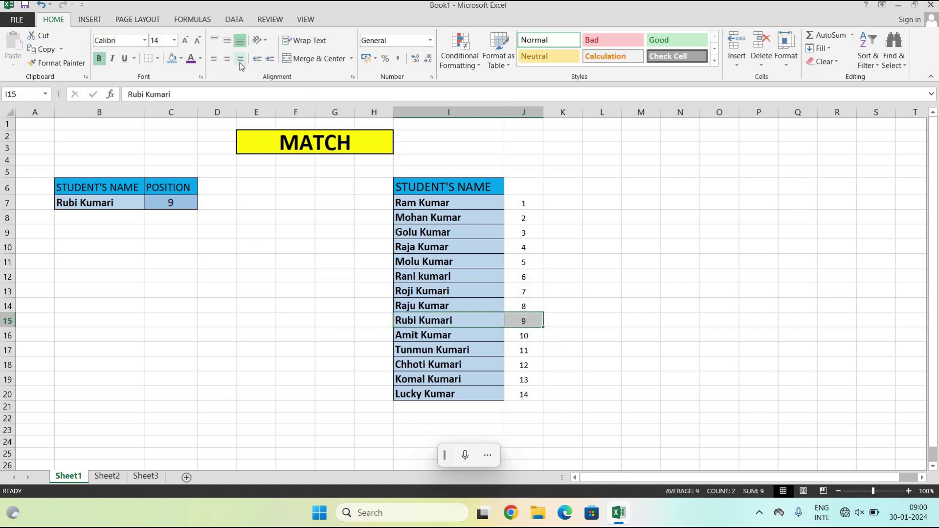
{"action": "left_click", "coordinate": [514, 317]}
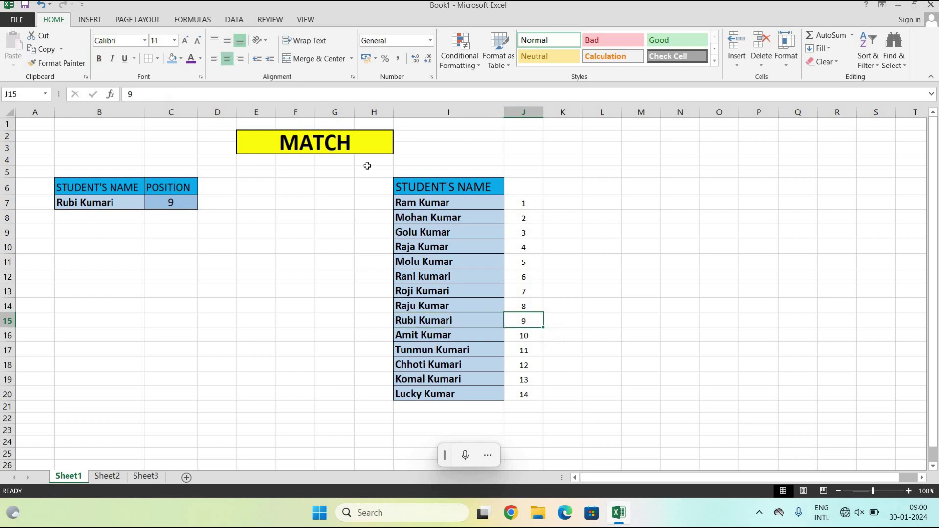
{"action": "left_click", "coordinate": [173, 60]}
{"action": "left_click", "coordinate": [612, 274]}
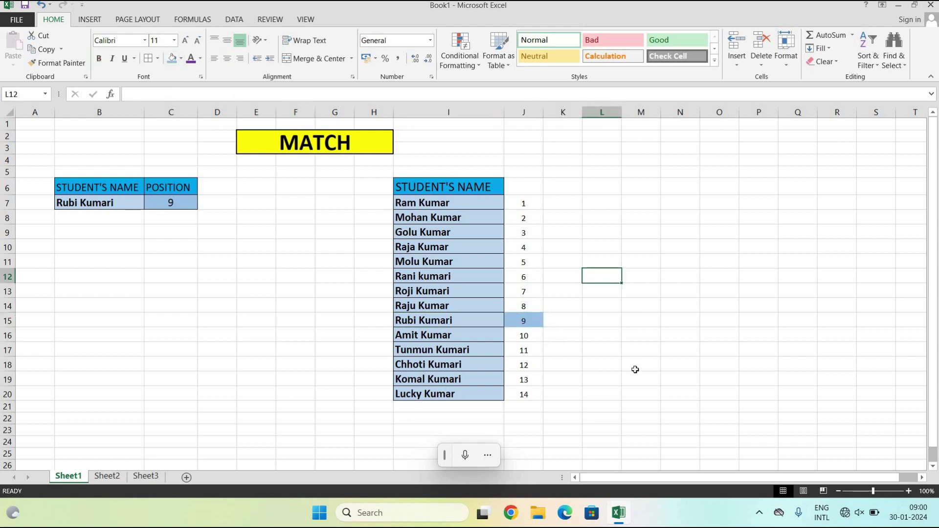
Replace the lookup name in B7 with a copy of the student name from cell I11.
{"action": "left_click", "coordinate": [452, 264]}
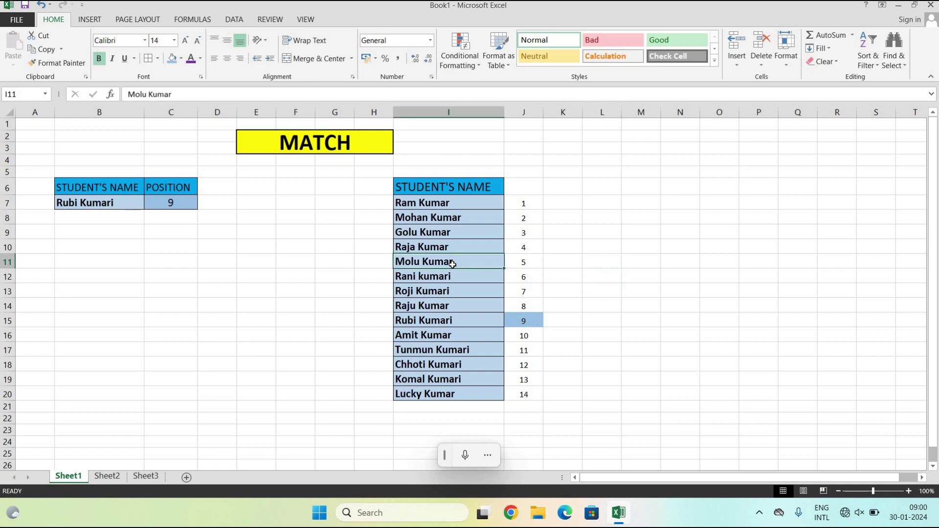
{"action": "key", "text": "ctrl+c"}
{"action": "left_click", "coordinate": [117, 215]}
{"action": "left_click", "coordinate": [120, 202]}
{"action": "key", "text": "ctrl+v"}
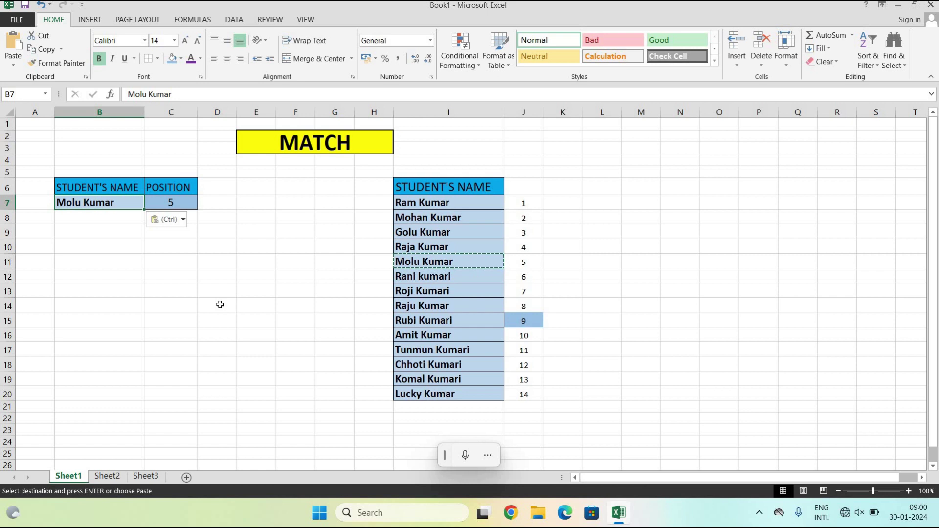
{"action": "left_click", "coordinate": [220, 304]}
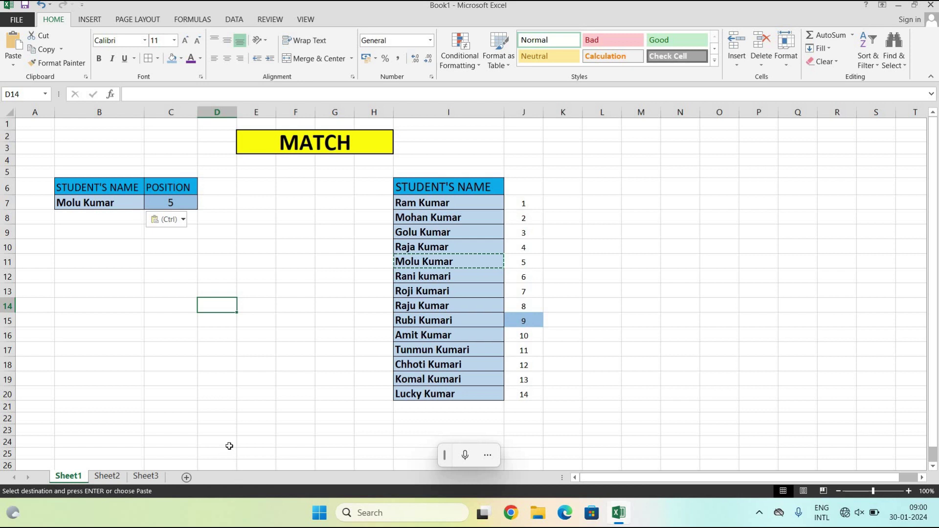
On Sheet2, enter the formula =INDEX(K7:L13,E6,E7) in the merged cell E10 beside the STUDENT'S NAME label.
{"action": "left_click", "coordinate": [108, 476]}
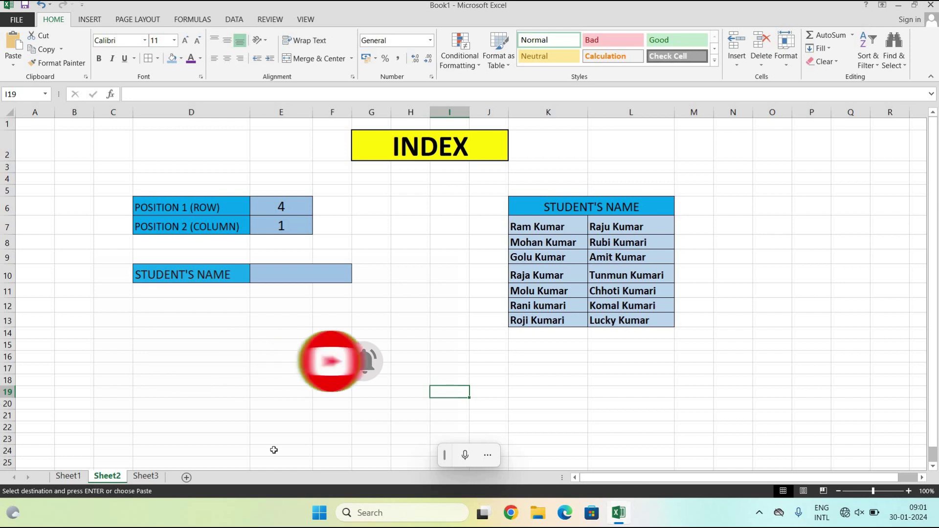
{"action": "left_click", "coordinate": [308, 279]}
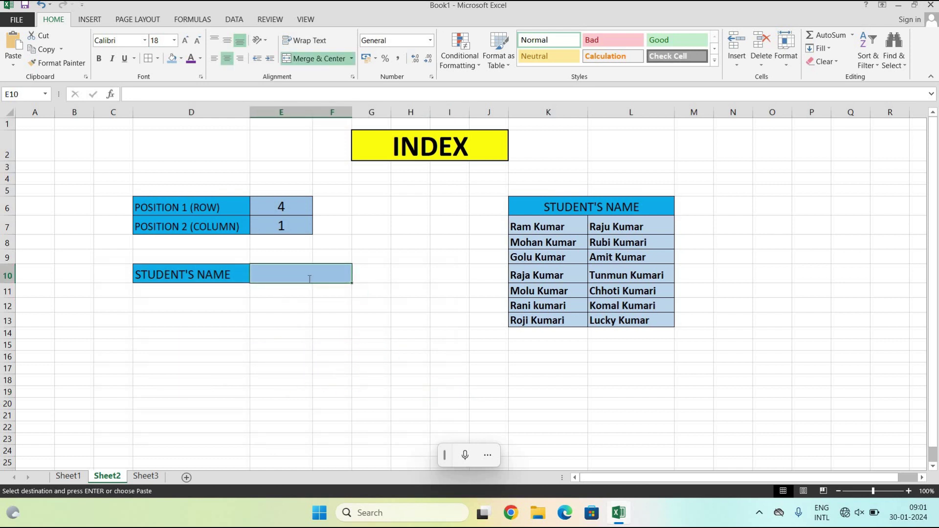
{"action": "type", "text": "=INDE"}
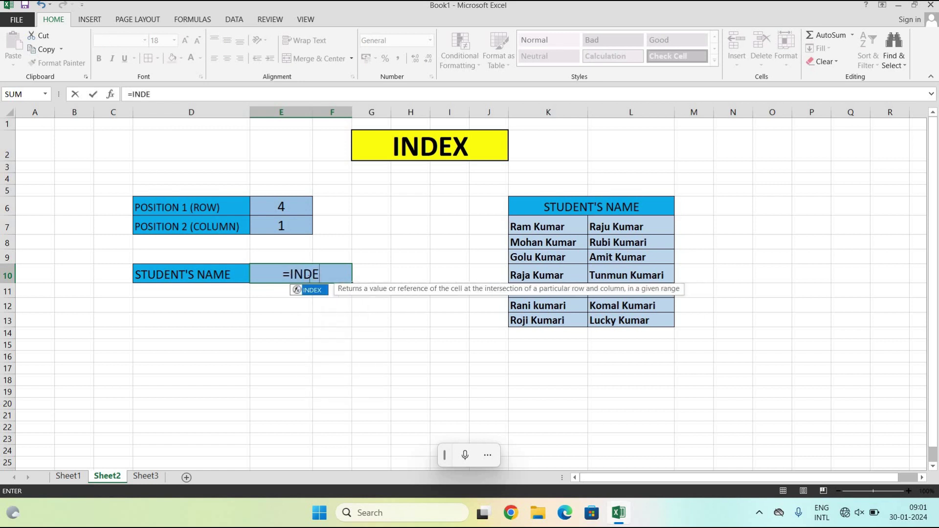
{"action": "type", "text": "X"}
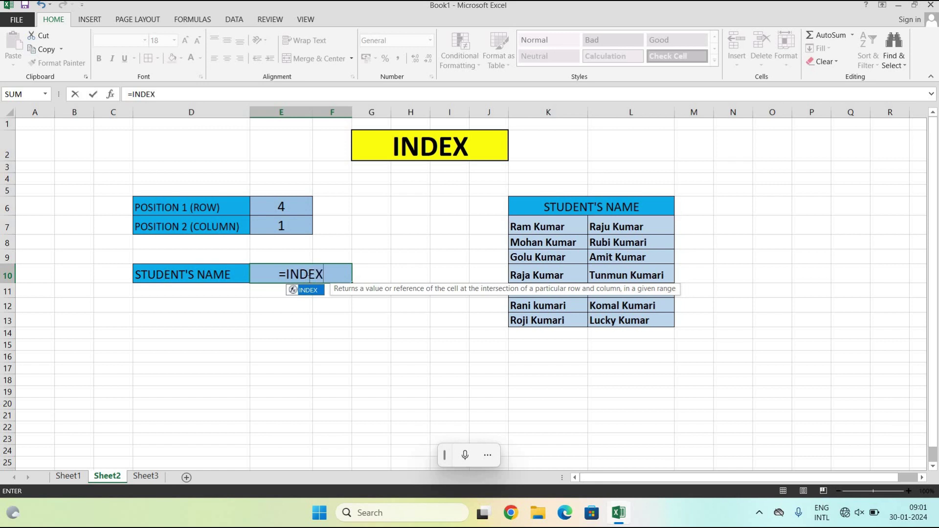
{"action": "type", "text": "("}
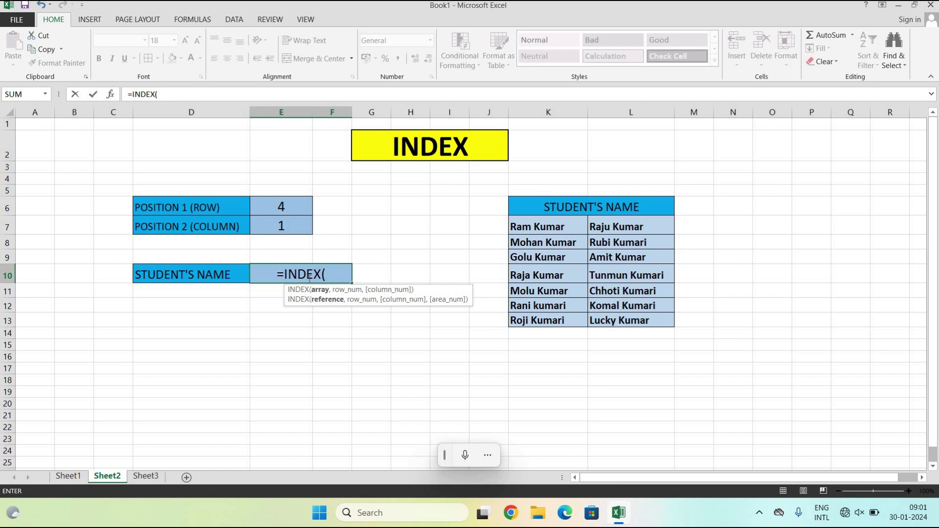
{"action": "left_click_drag", "start_coordinate": [536, 225], "coordinate": [632, 314]}
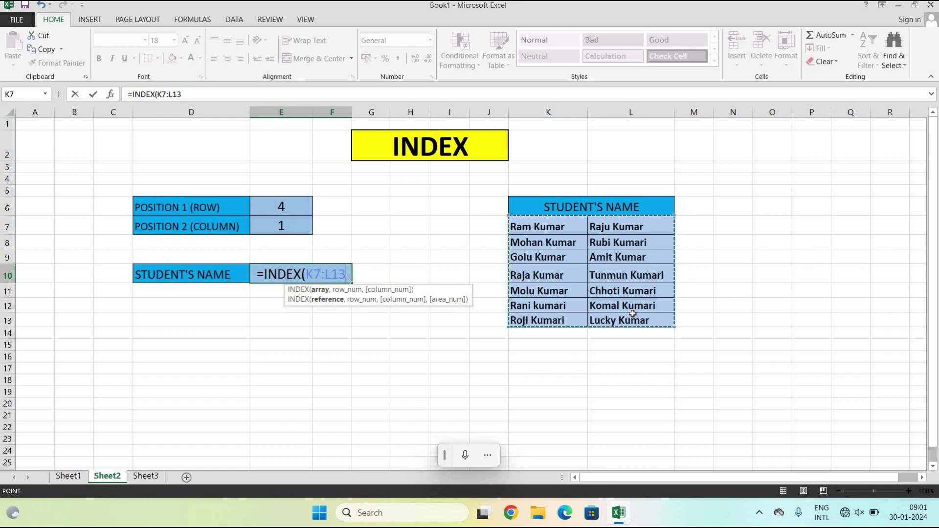
{"action": "type", "text": ","}
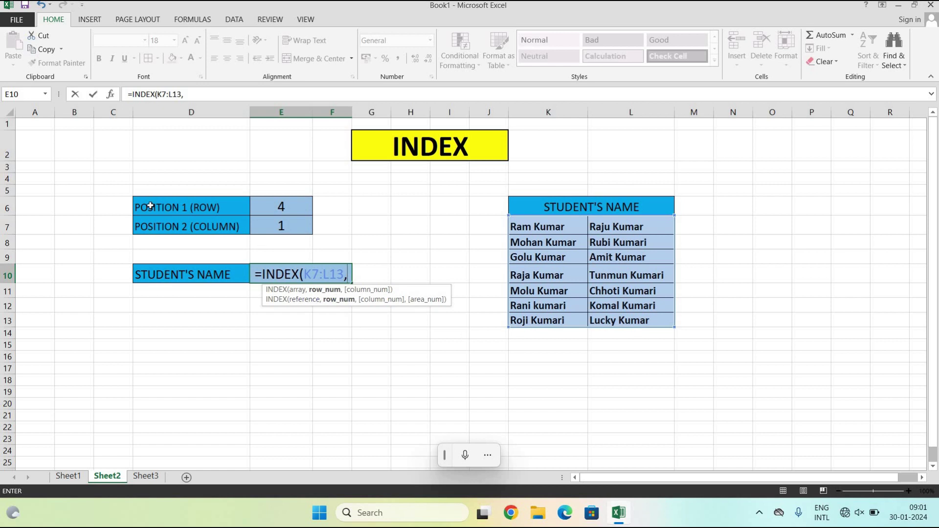
{"action": "left_click", "coordinate": [283, 204]}
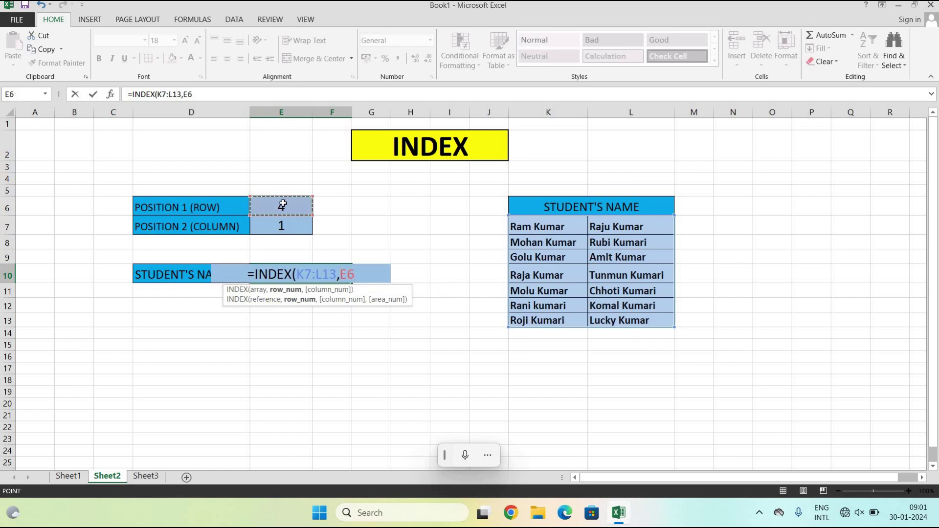
{"action": "type", "text": ","}
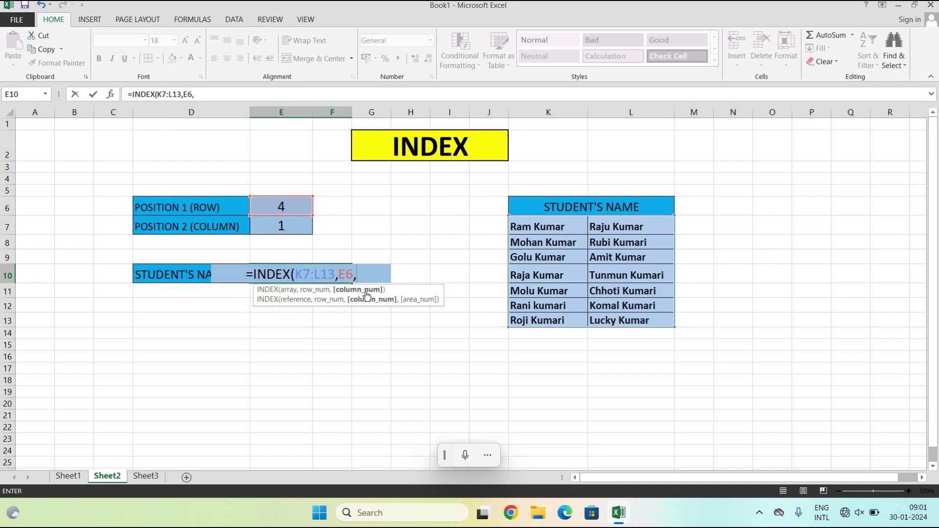
{"action": "left_click", "coordinate": [279, 228]}
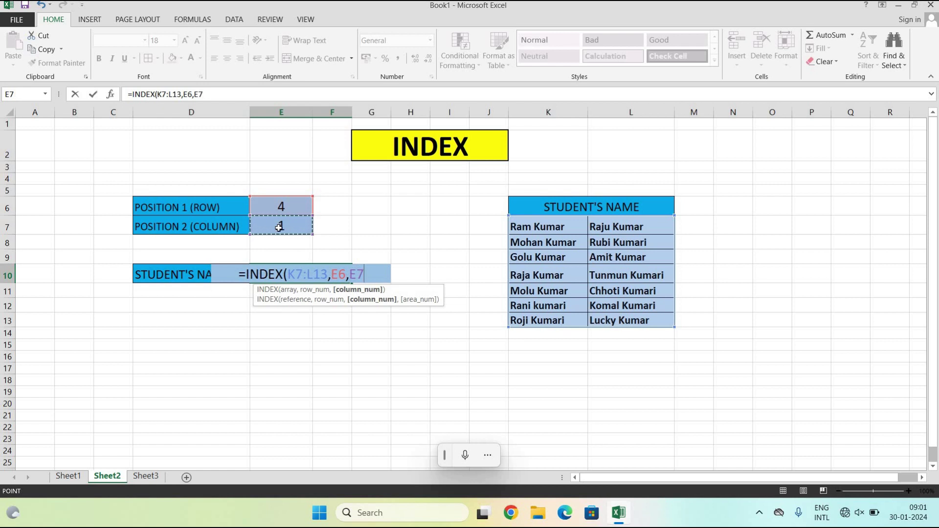
{"action": "type", "text": ")"}
{"action": "key", "text": "Return"}
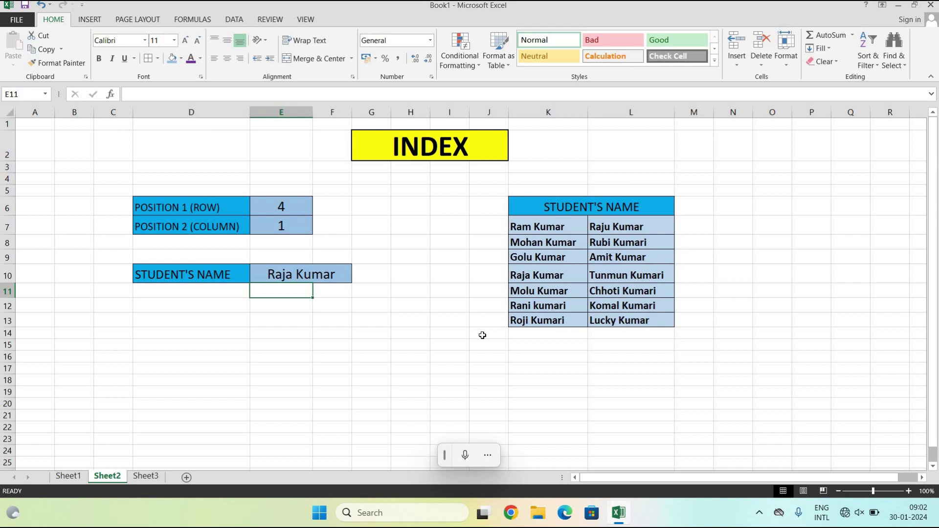
Number the table rows beside the student names with a filled series from 1 to 7 in J7:J13, and centre the numbers.
{"action": "left_click", "coordinate": [485, 223]}
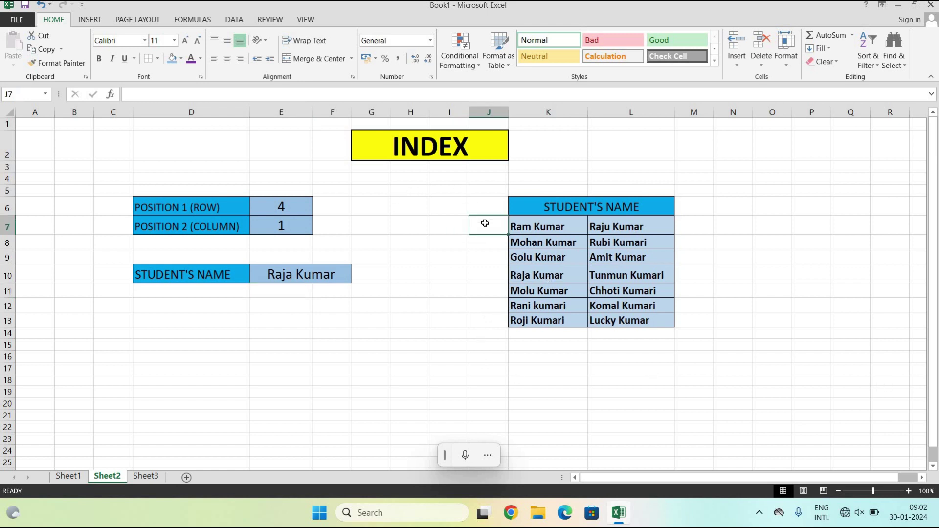
{"action": "type", "text": "1"}
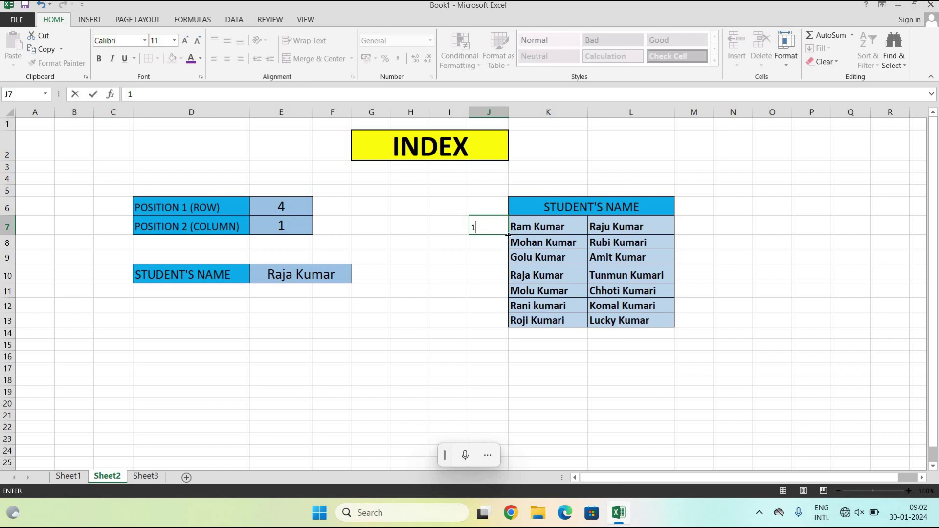
{"action": "left_click_drag", "start_coordinate": [508, 234], "coordinate": [504, 328]}
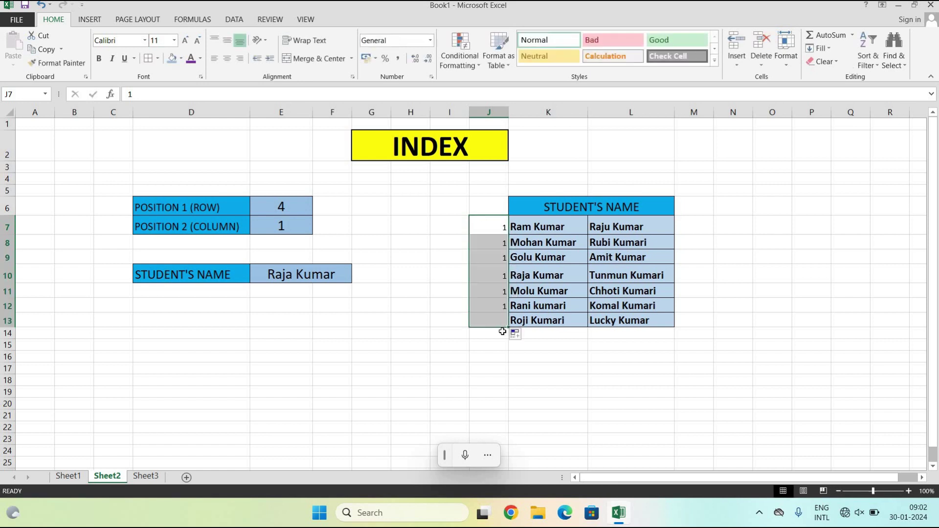
{"action": "left_click", "coordinate": [517, 337]}
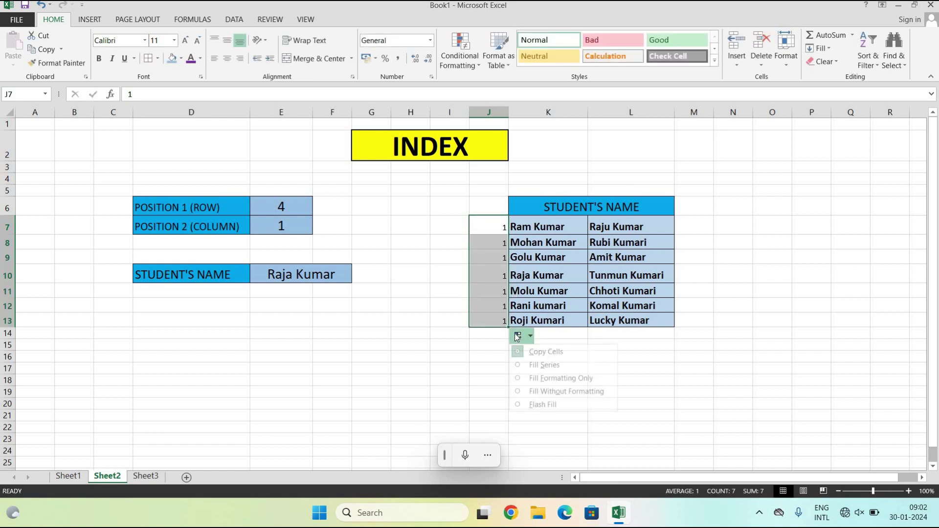
{"action": "left_click", "coordinate": [527, 362]}
{"action": "left_click", "coordinate": [227, 58]}
Number the two student name columns 1 and 2 in K14:L14 below the table, and centre the numbers.
{"action": "left_click", "coordinate": [560, 337]}
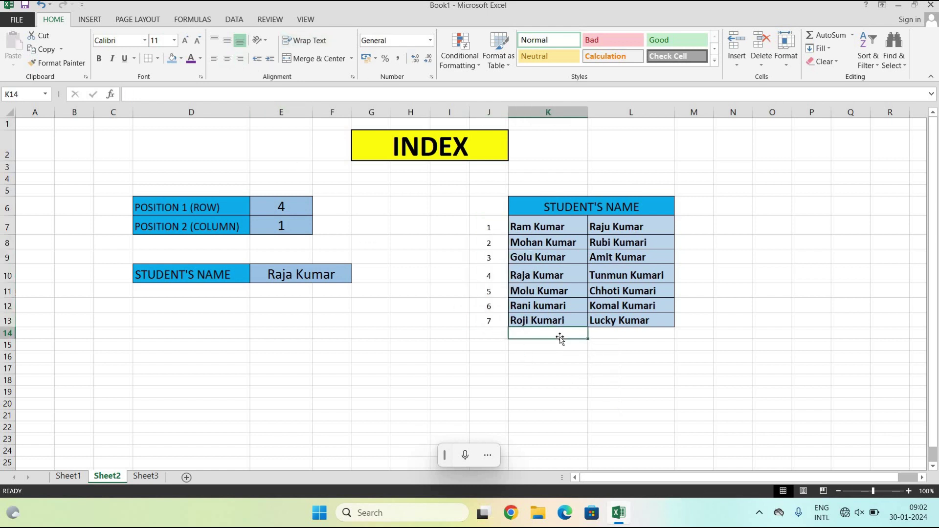
{"action": "type", "text": "1"}
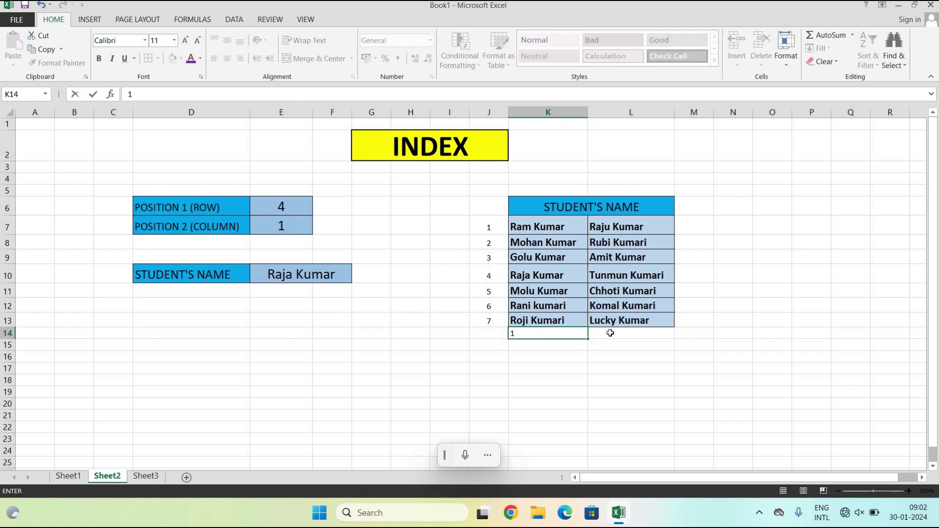
{"action": "key", "text": "Tab"}
{"action": "type", "text": "2"}
{"action": "left_click_drag", "start_coordinate": [576, 335], "coordinate": [636, 333]}
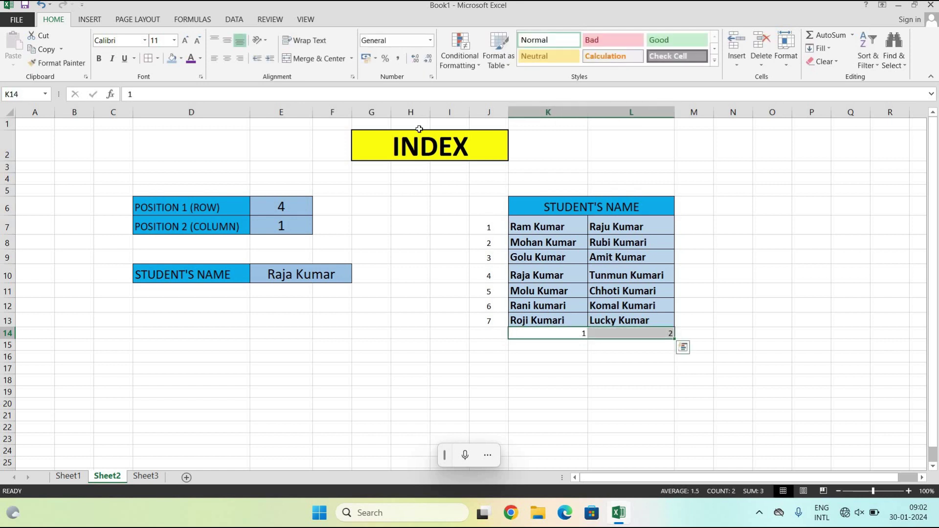
{"action": "left_click", "coordinate": [228, 59]}
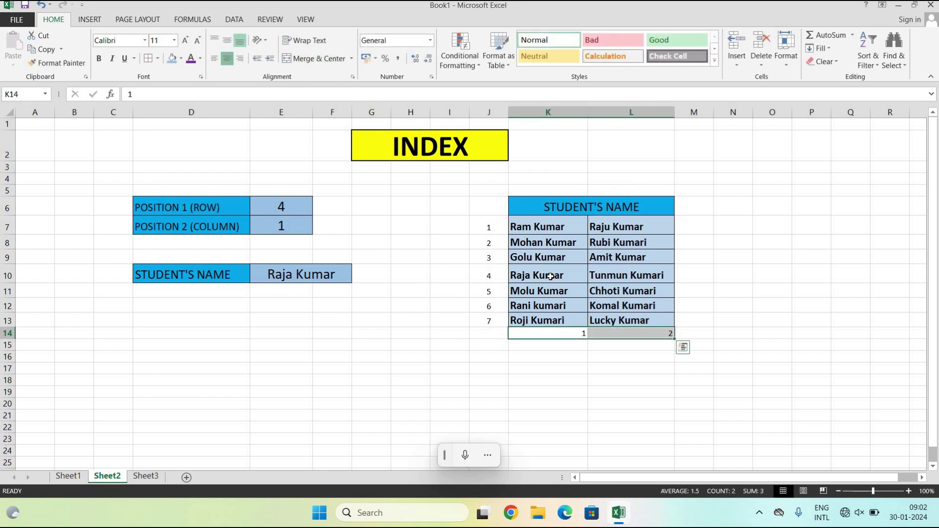
{"action": "left_click", "coordinate": [780, 293]}
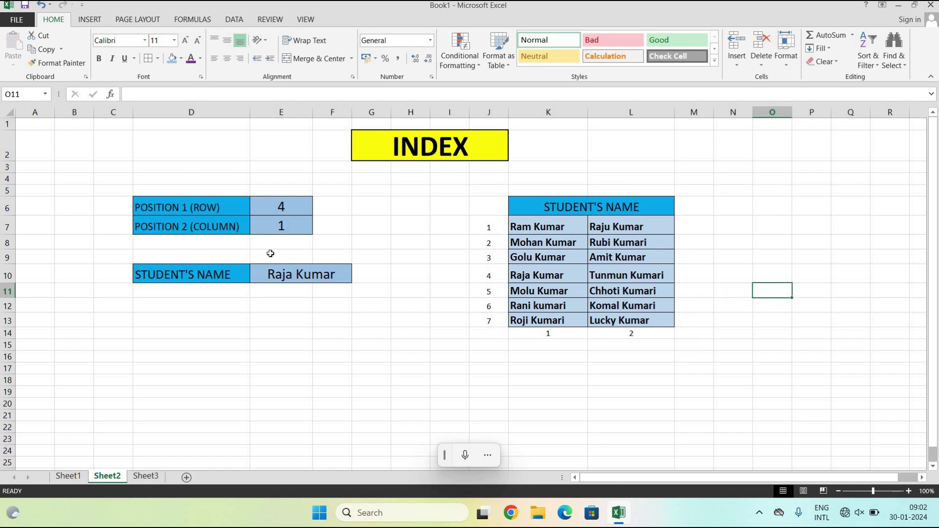
Set the row position in E6 to 6 and the column position in E7 to 2.
{"action": "left_click", "coordinate": [300, 205]}
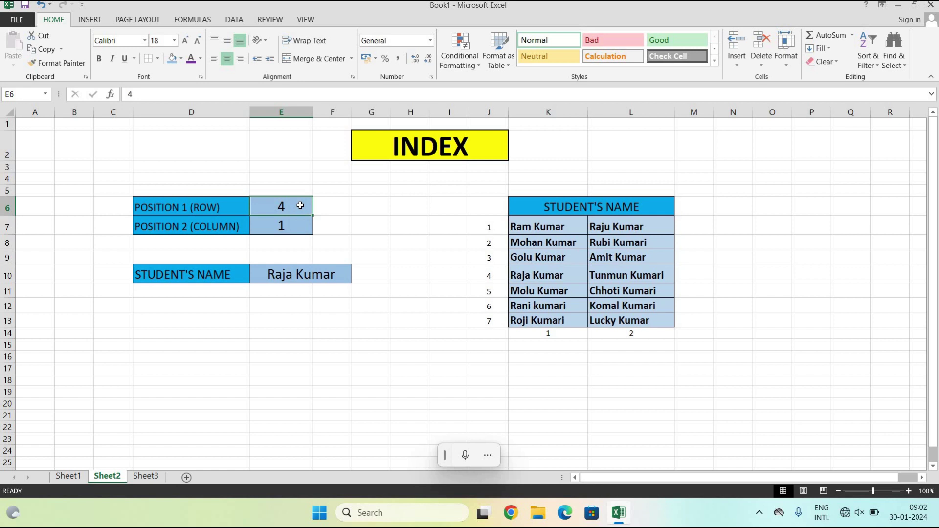
{"action": "type", "text": "6"}
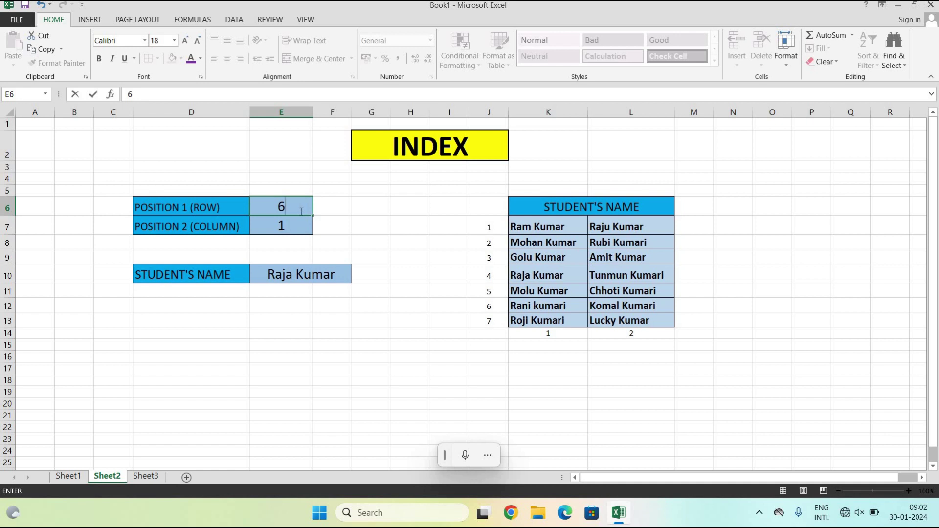
{"action": "left_click", "coordinate": [296, 230]}
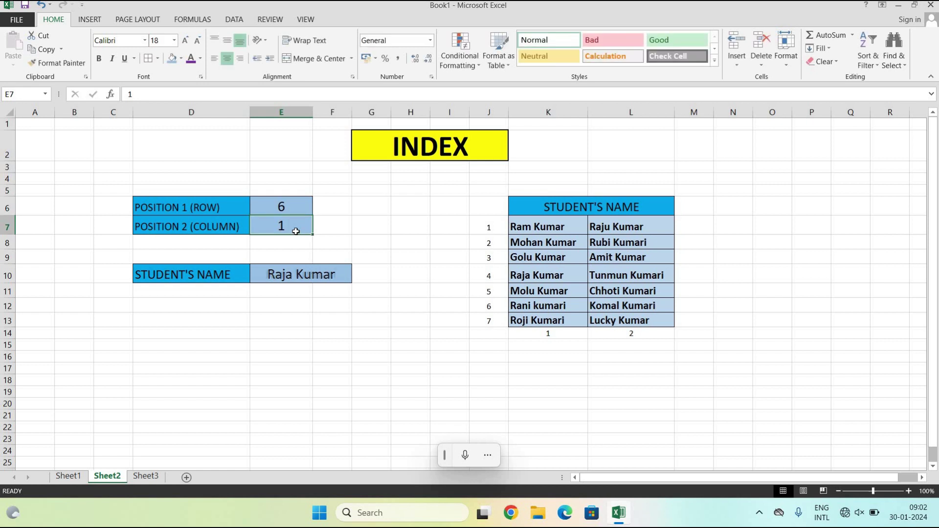
{"action": "type", "text": "2"}
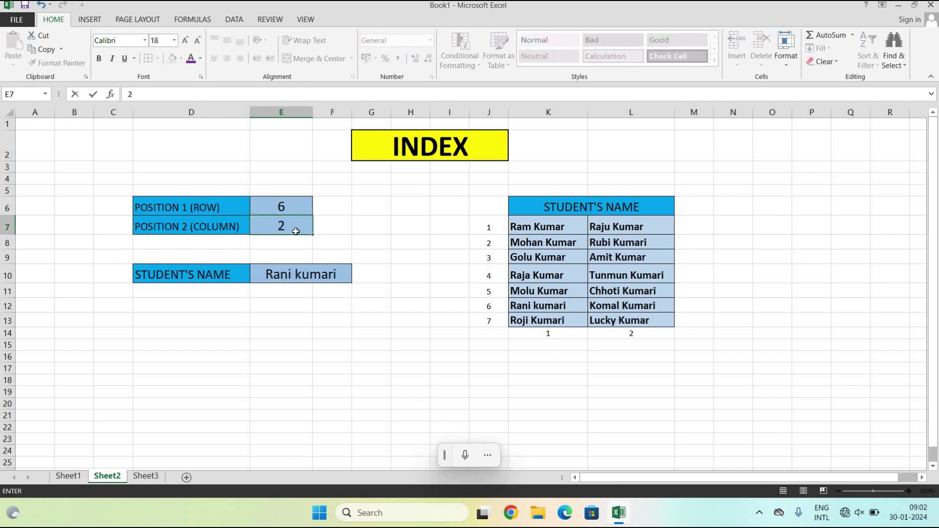
{"action": "key", "text": "Return"}
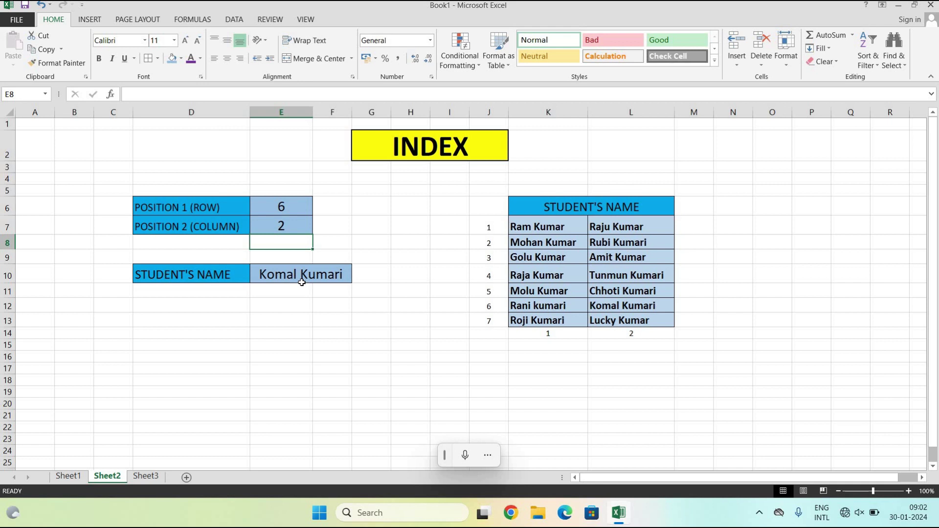
Set the row position in E6 to 2.
{"action": "left_click", "coordinate": [292, 206]}
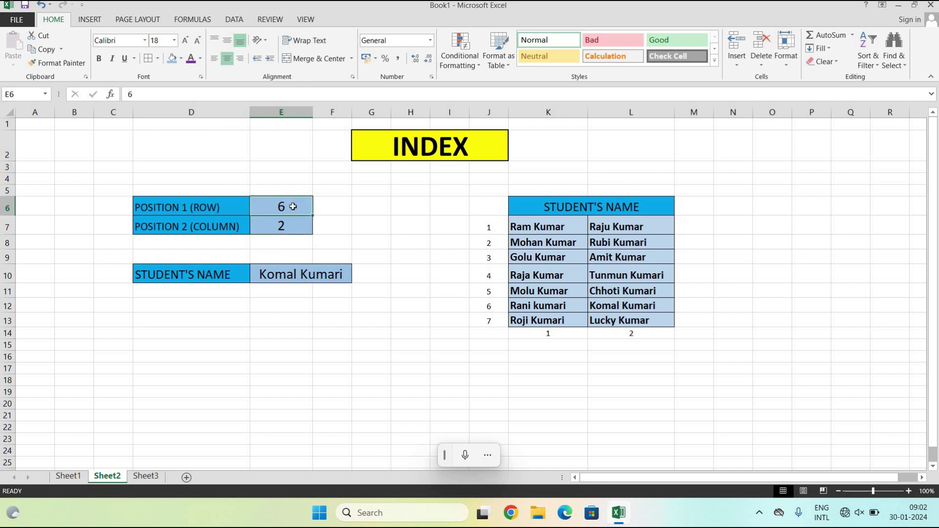
{"action": "type", "text": "2"}
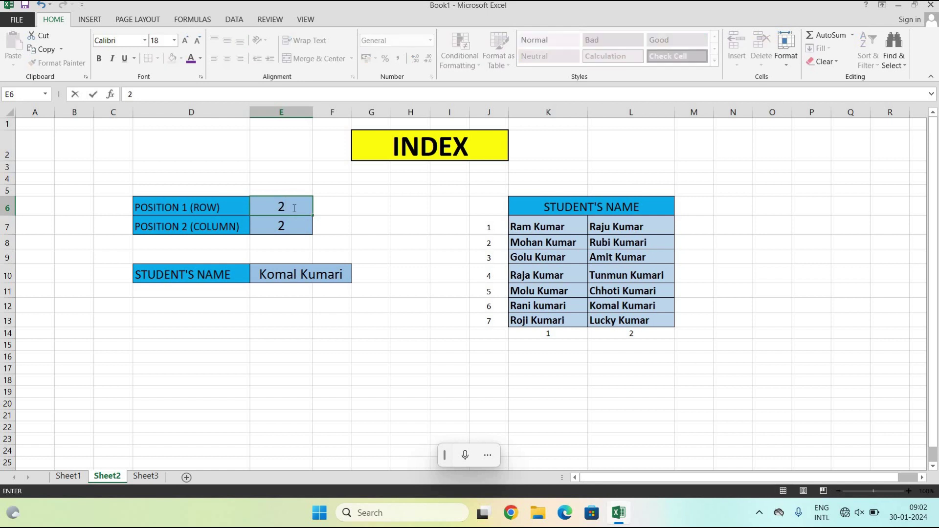
{"action": "left_click", "coordinate": [334, 353]}
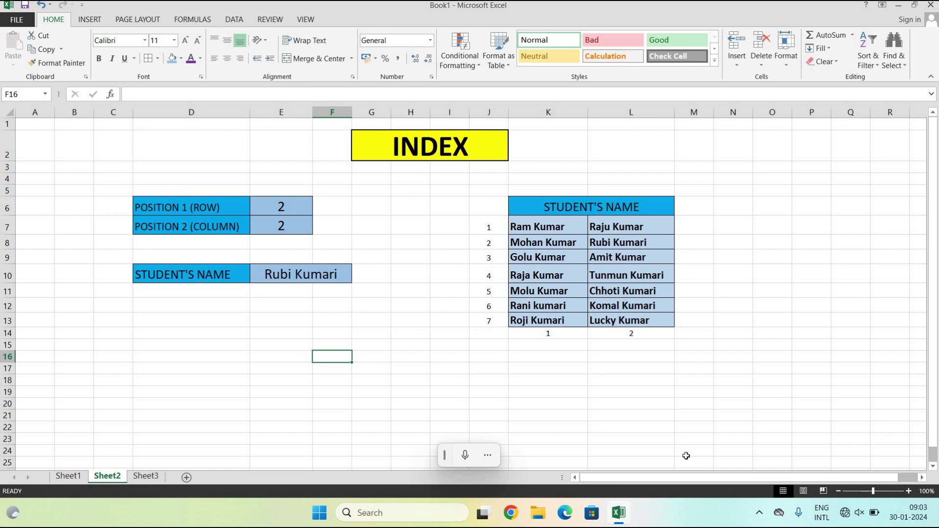
On Sheet3, enter the formula =ROWS(M4:R10) in cell E4 beside the Rows label.
{"action": "left_click", "coordinate": [146, 476]}
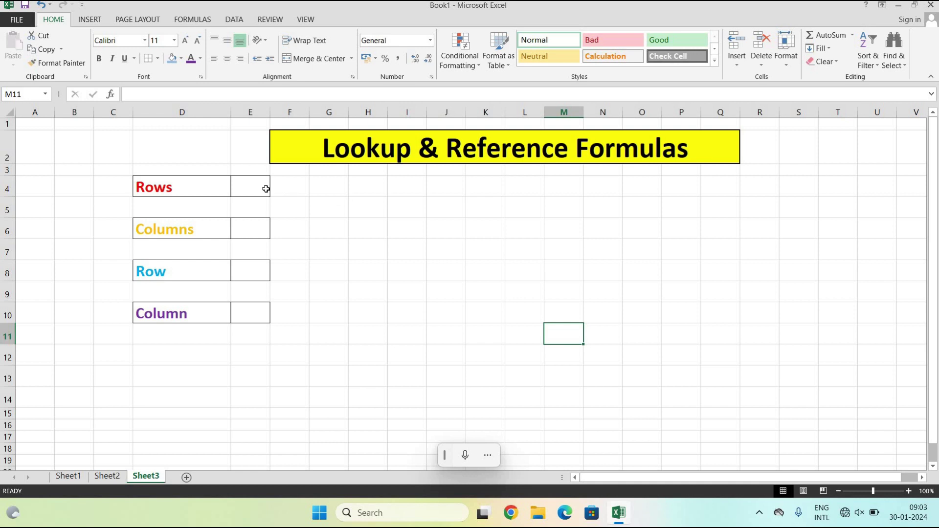
{"action": "left_click", "coordinate": [256, 189]}
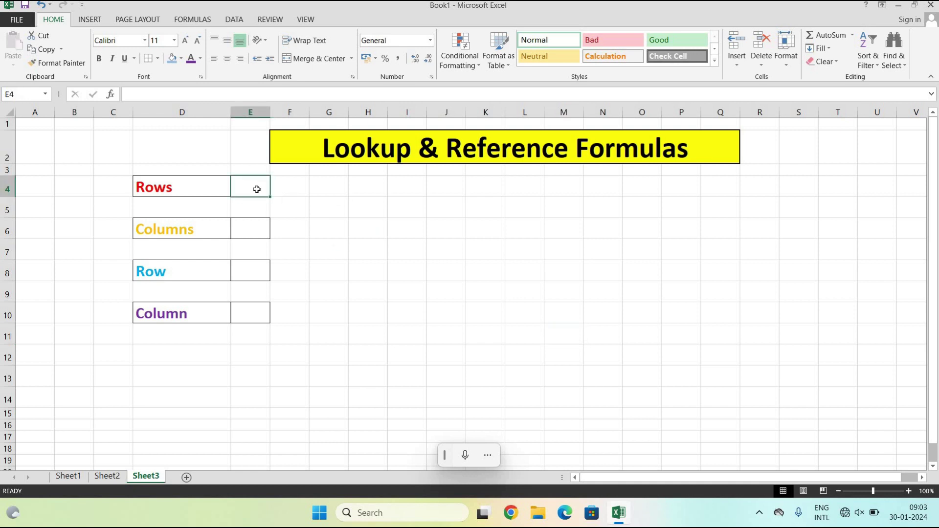
{"action": "type", "text": "=ROWS"}
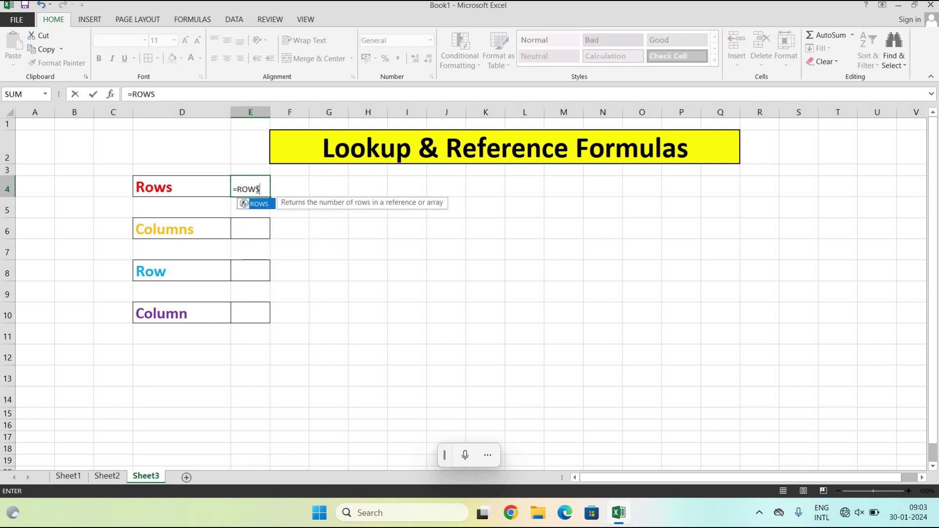
{"action": "type", "text": "("}
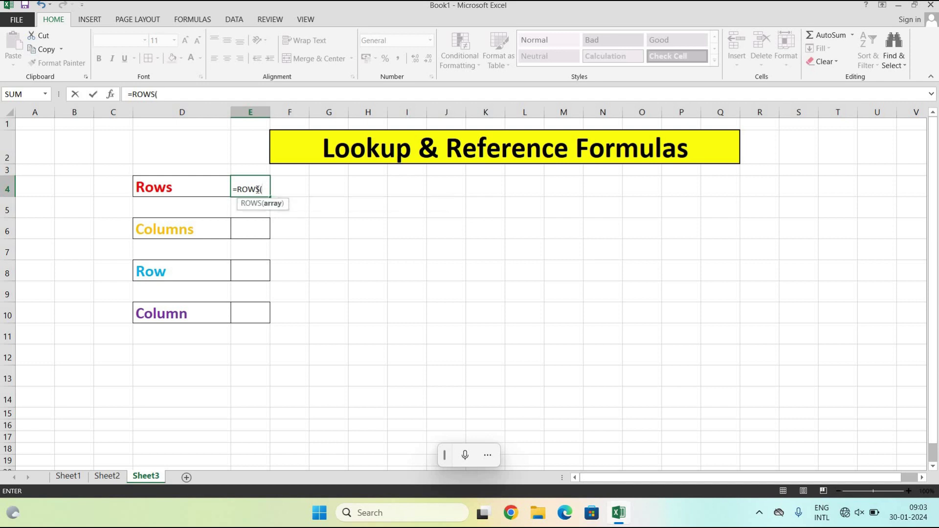
{"action": "left_click_drag", "start_coordinate": [575, 187], "coordinate": [744, 315]}
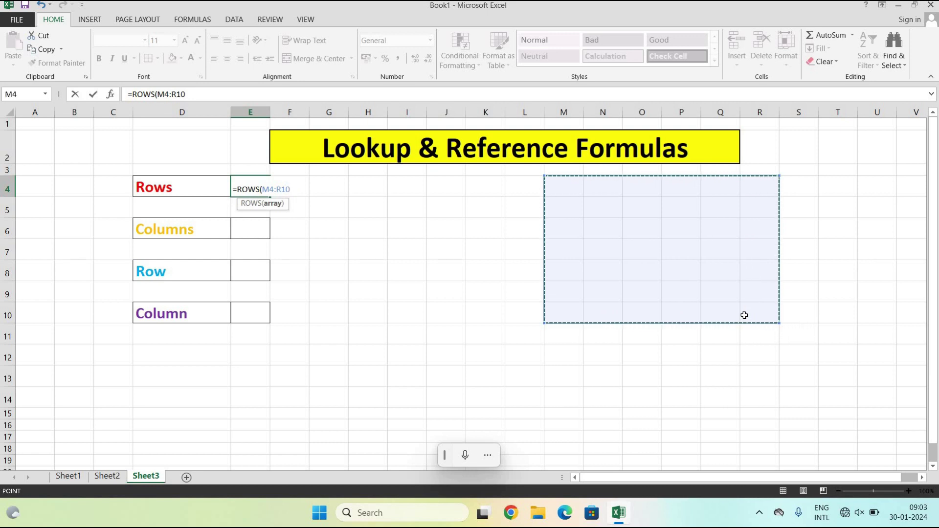
{"action": "type", "text": ")"}
{"action": "key", "text": "Return"}
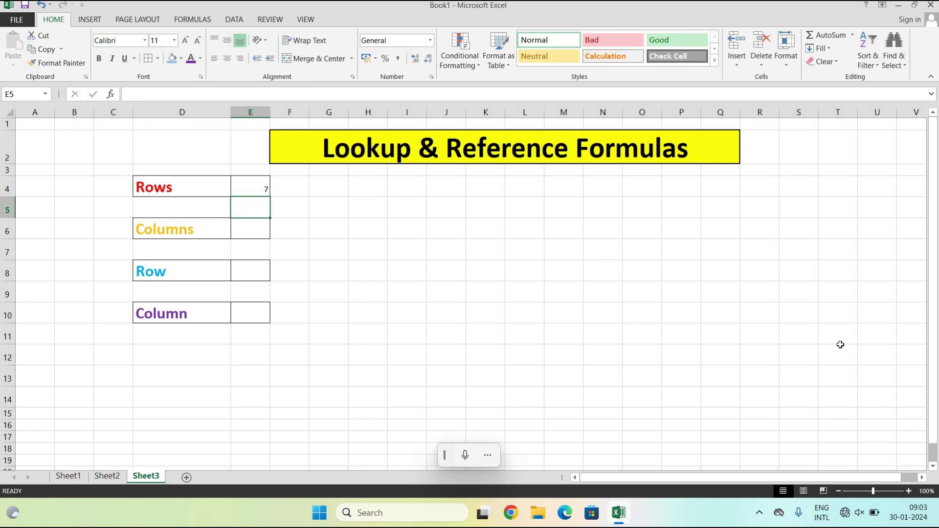
Apply a blue fill and all borders to the cell range P5:T10.
{"action": "left_click_drag", "start_coordinate": [685, 218], "coordinate": [810, 308]}
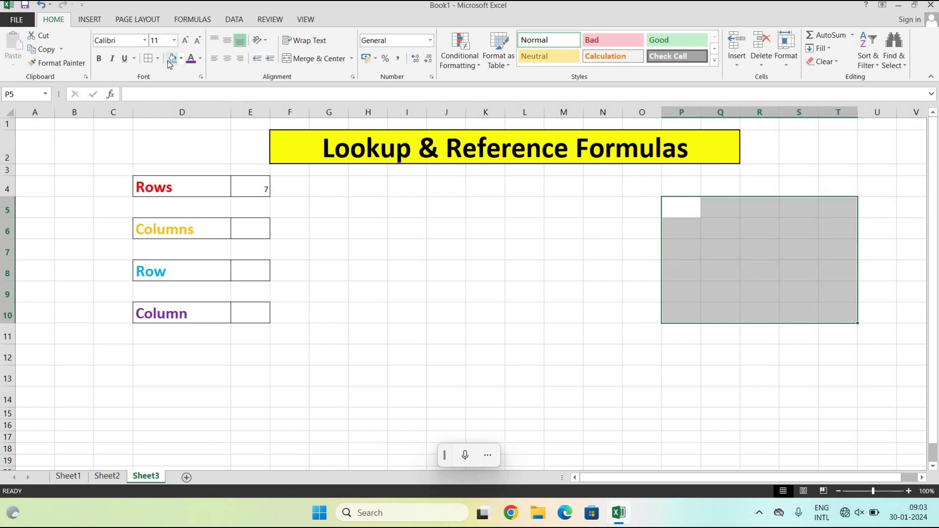
{"action": "left_click", "coordinate": [149, 59]}
{"action": "left_click", "coordinate": [538, 376]}
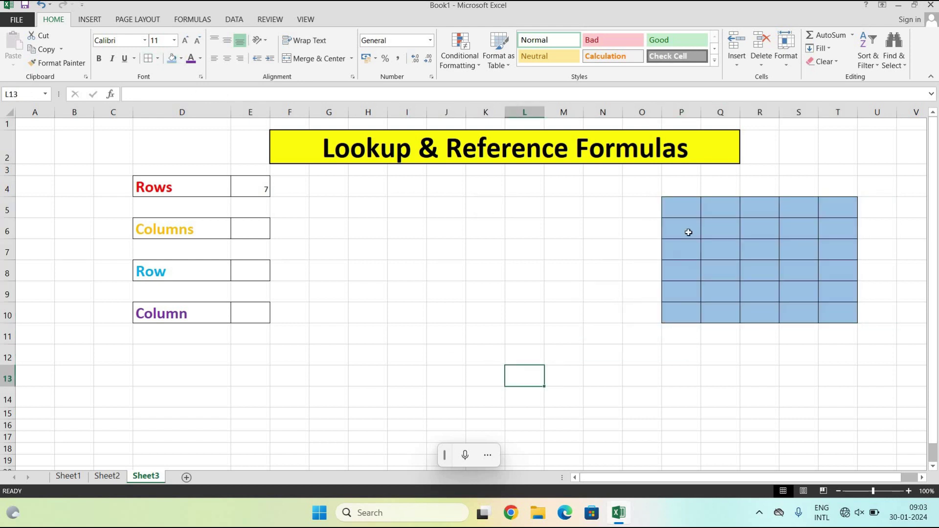
Fill the table's first column, P5:P10, with the series 1 to 6 and centre the numbers.
{"action": "left_click", "coordinate": [688, 212]}
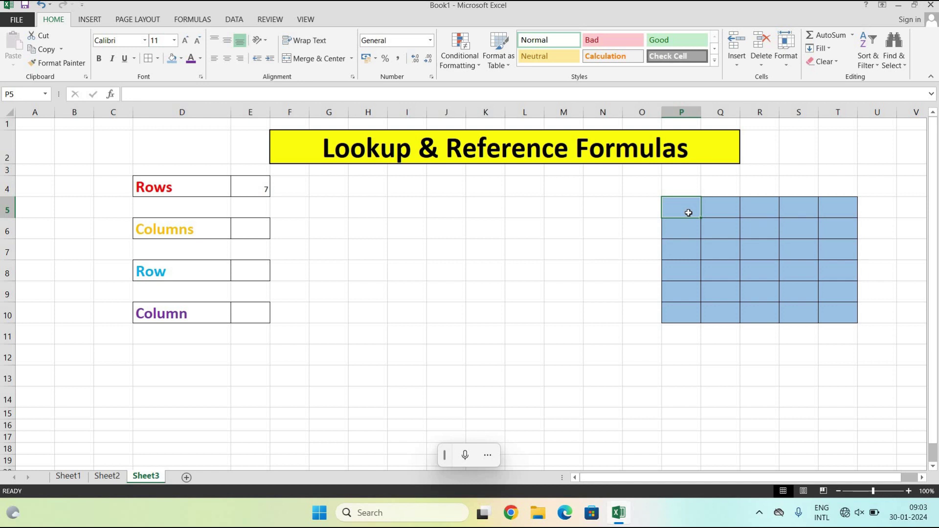
{"action": "type", "text": "1"}
{"action": "left_click", "coordinate": [689, 312]}
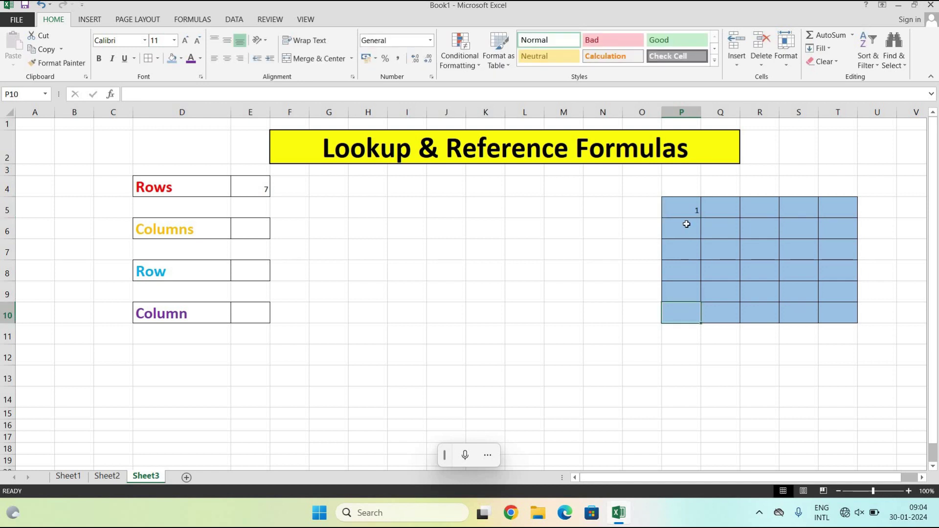
{"action": "left_click", "coordinate": [699, 217]}
{"action": "left_click_drag", "start_coordinate": [701, 218], "coordinate": [704, 324]}
{"action": "left_click", "coordinate": [709, 335]}
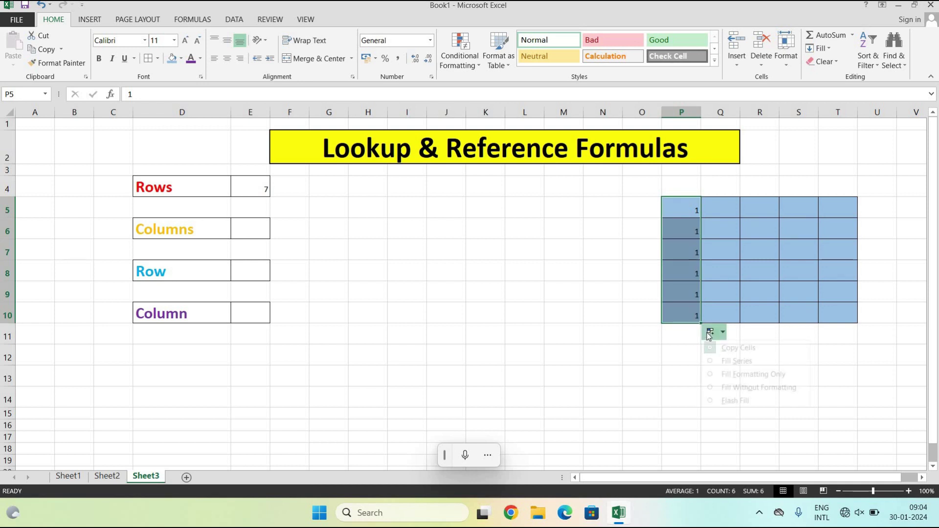
{"action": "left_click", "coordinate": [735, 358]}
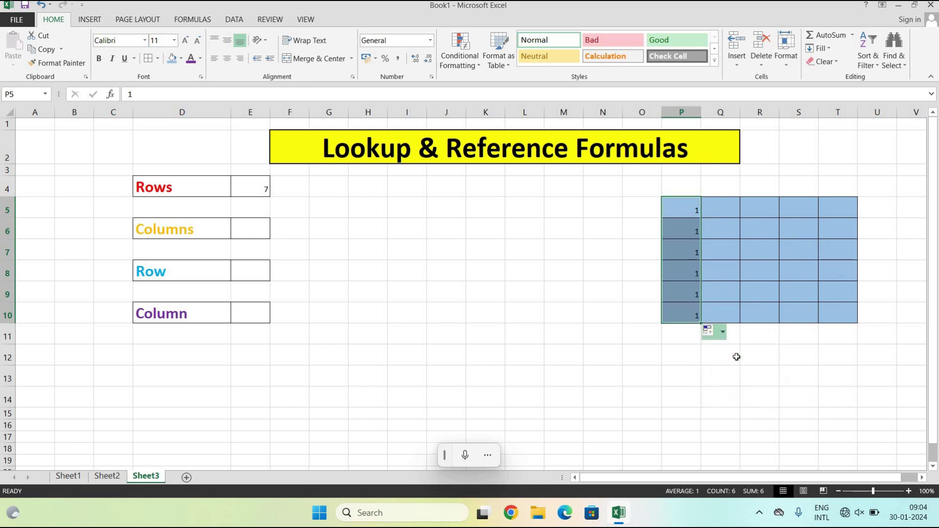
{"action": "left_click", "coordinate": [227, 58]}
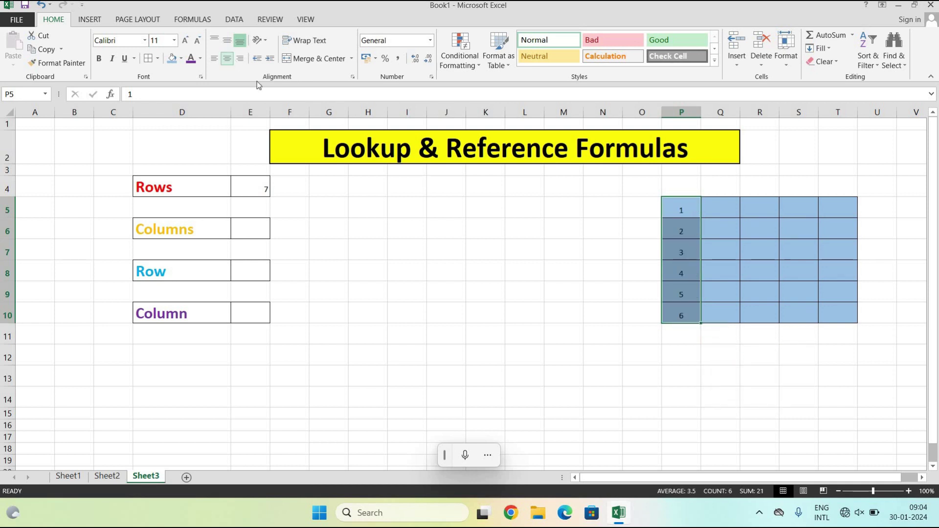
Extend the table's first row, P5:T5, with the series 1 to 5 and toggle off its centre alignment.
{"action": "left_click", "coordinate": [724, 206]}
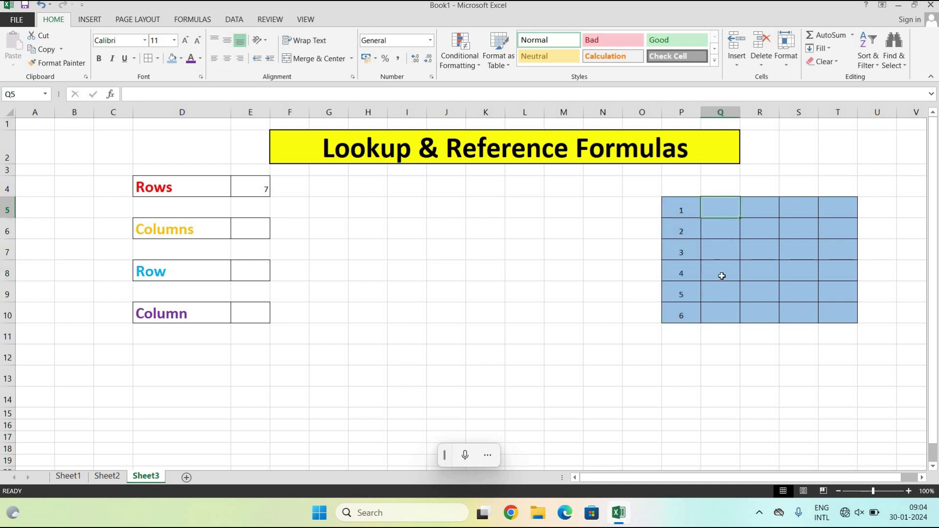
{"action": "type", "text": "2"}
{"action": "left_click", "coordinate": [670, 207]}
{"action": "left_click", "coordinate": [712, 209], "text": "shift"}
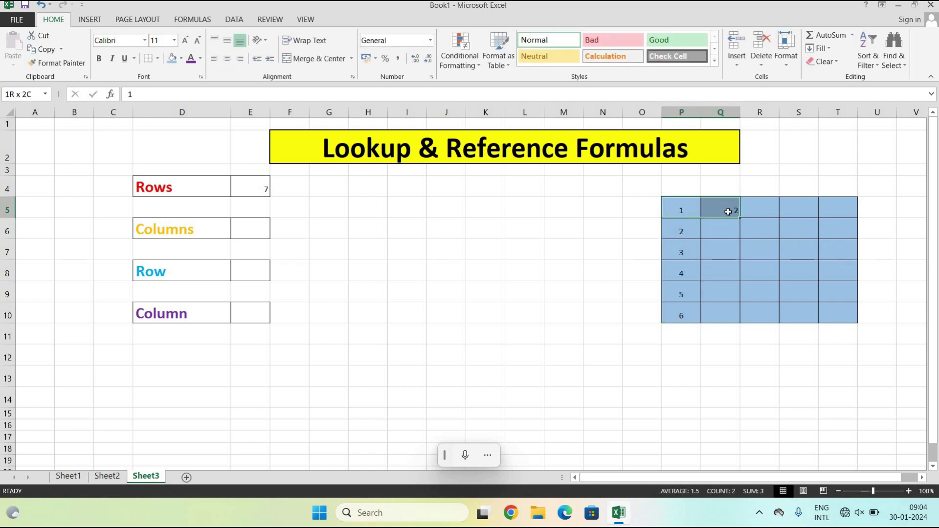
{"action": "left_click_drag", "start_coordinate": [740, 220], "coordinate": [843, 214]}
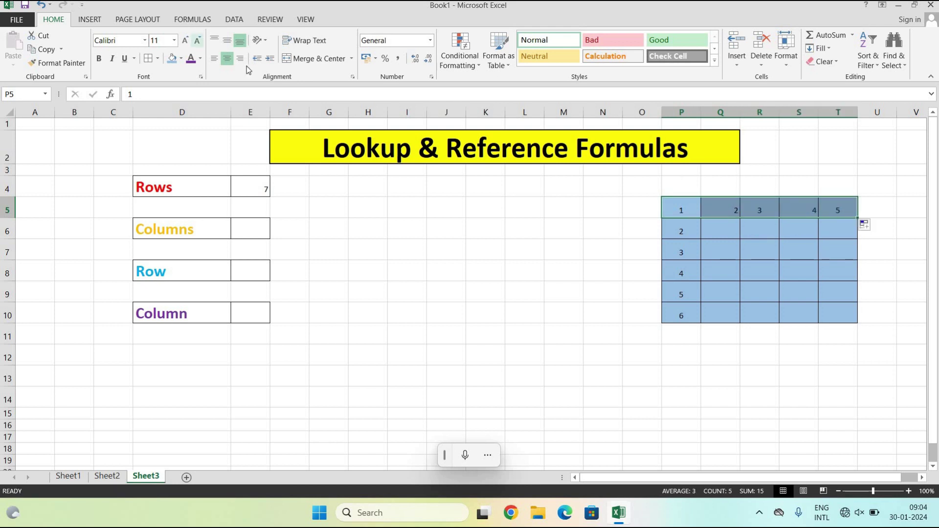
{"action": "left_click", "coordinate": [228, 59]}
{"action": "left_click", "coordinate": [520, 337]}
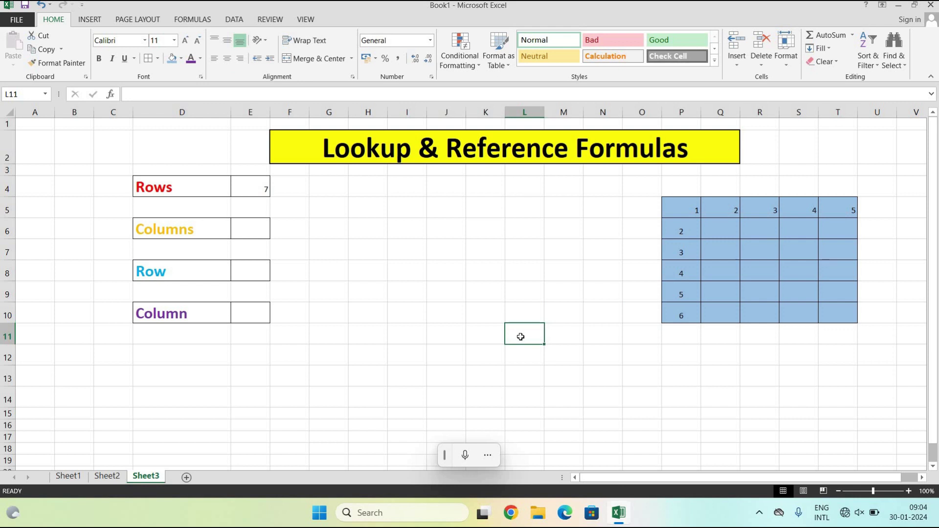
Replace the formula in E4 beside the Rows label with =ROWS(P5:T10).
{"action": "left_click", "coordinate": [255, 188]}
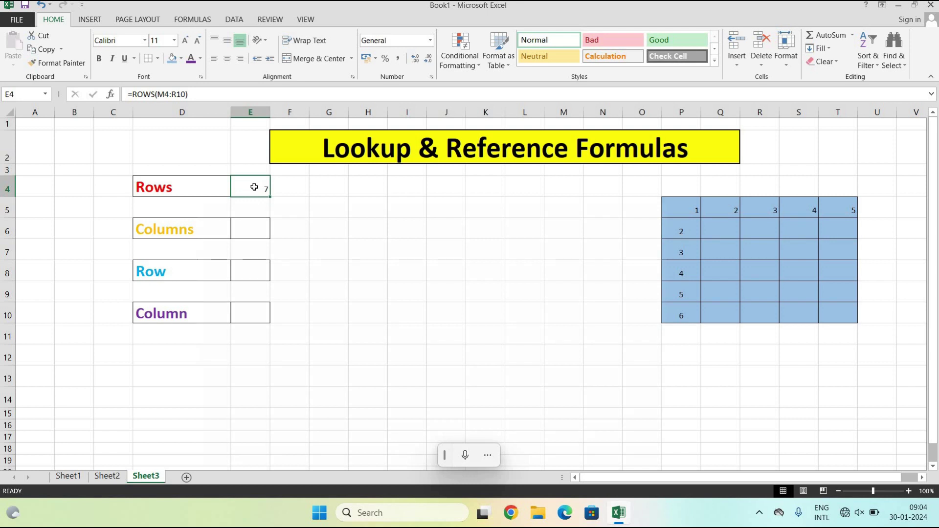
{"action": "key", "text": "BackSpace"}
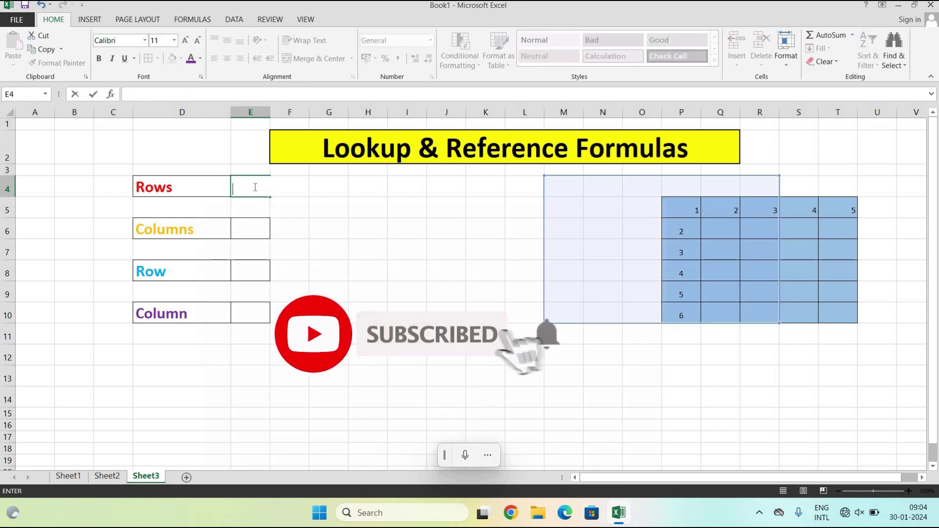
{"action": "type", "text": "="}
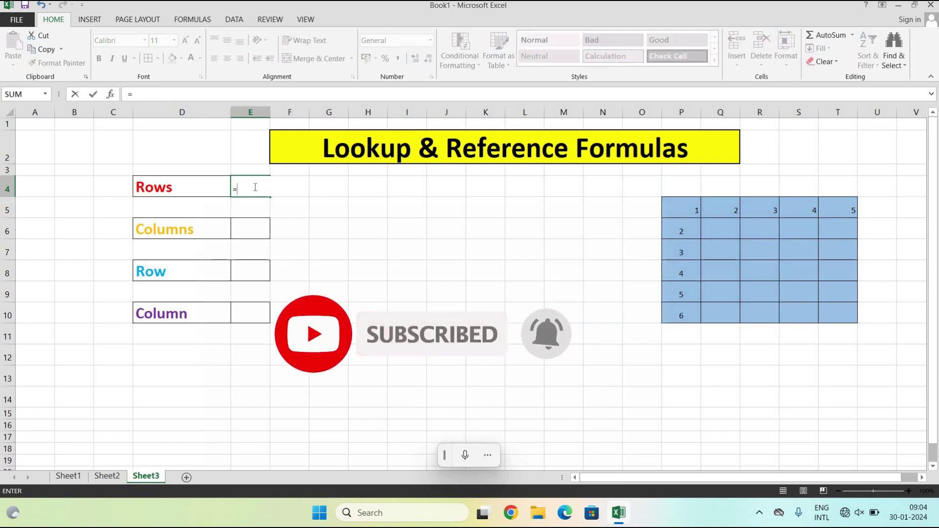
{"action": "type", "text": "ROWS"}
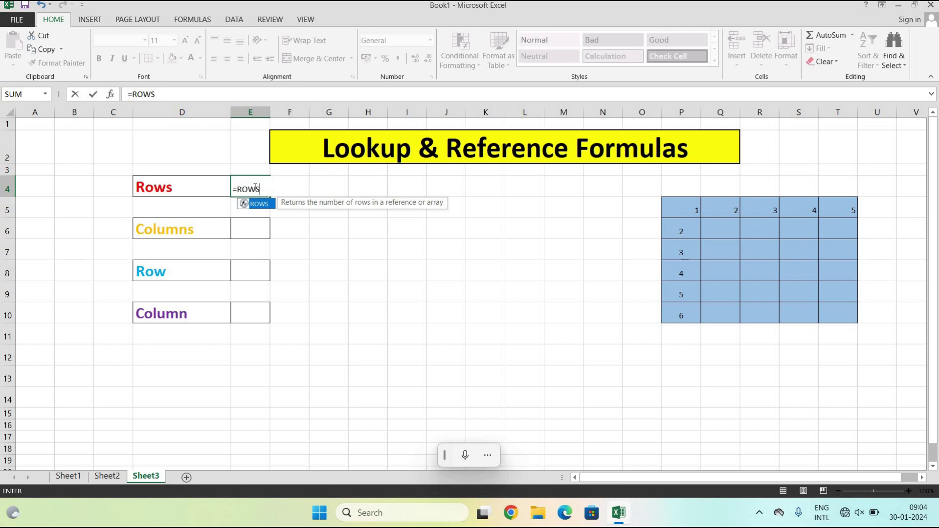
{"action": "type", "text": "("}
{"action": "left_click_drag", "start_coordinate": [691, 205], "coordinate": [828, 314]}
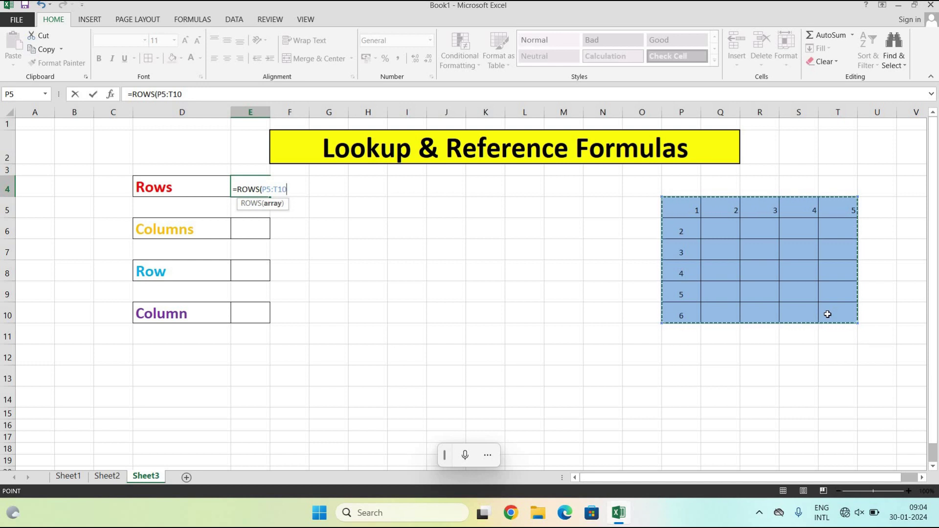
{"action": "type", "text": ")"}
{"action": "key", "text": "Return"}
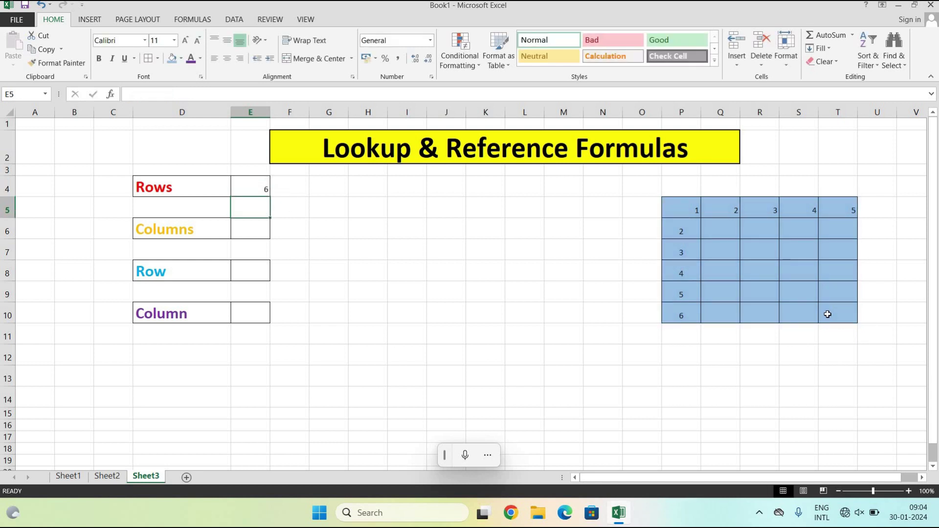
Centre the number in cell P5 of the blue table.
{"action": "left_click", "coordinate": [681, 207]}
{"action": "left_click", "coordinate": [227, 60]}
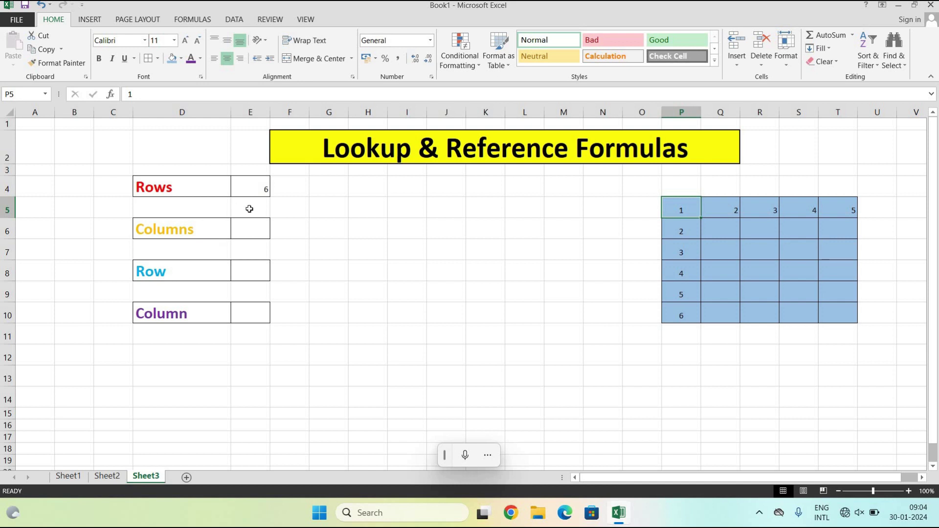
Enter the formula =COLUMNS(P5:T10) in cell E6 beside the Columns label.
{"action": "left_click", "coordinate": [262, 230]}
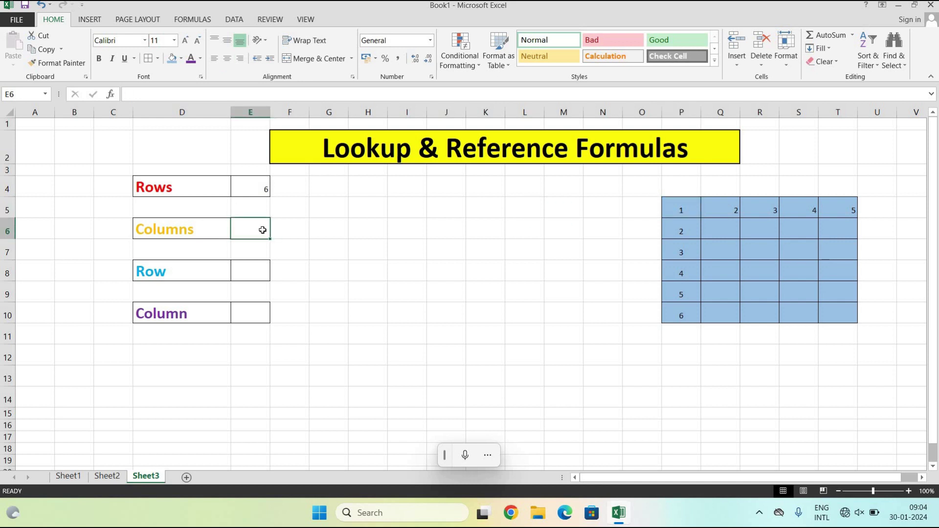
{"action": "type", "text": "="}
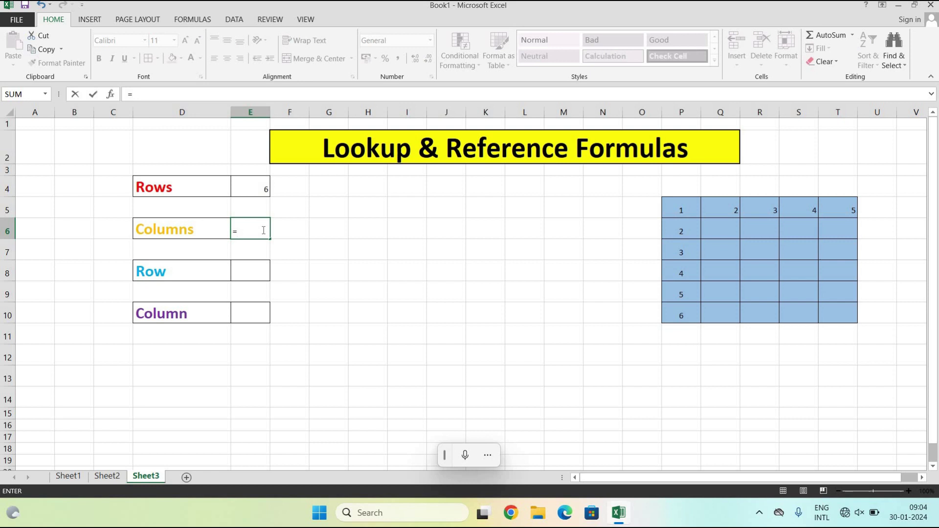
{"action": "type", "text": "COLUM"}
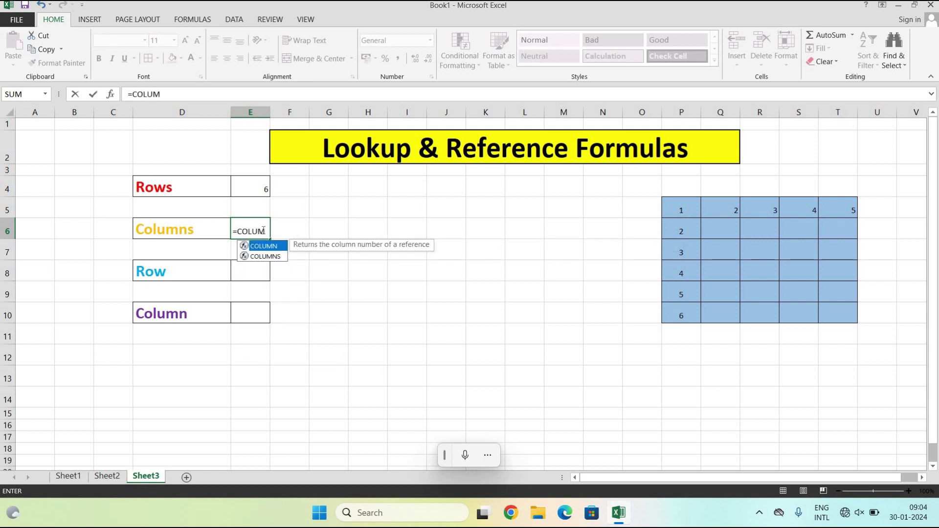
{"action": "type", "text": "NS"}
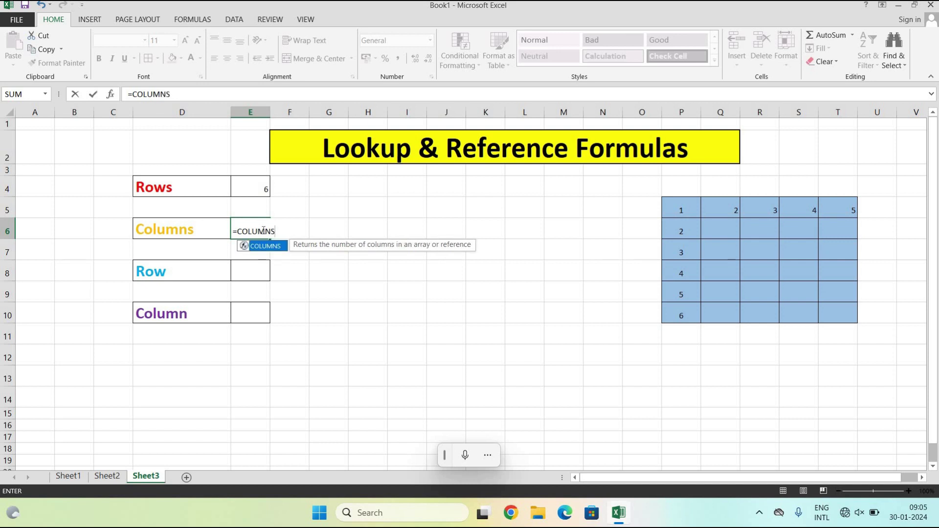
{"action": "type", "text": "("}
{"action": "left_click", "coordinate": [677, 208]}
{"action": "left_click_drag", "start_coordinate": [793, 271], "coordinate": [828, 304]}
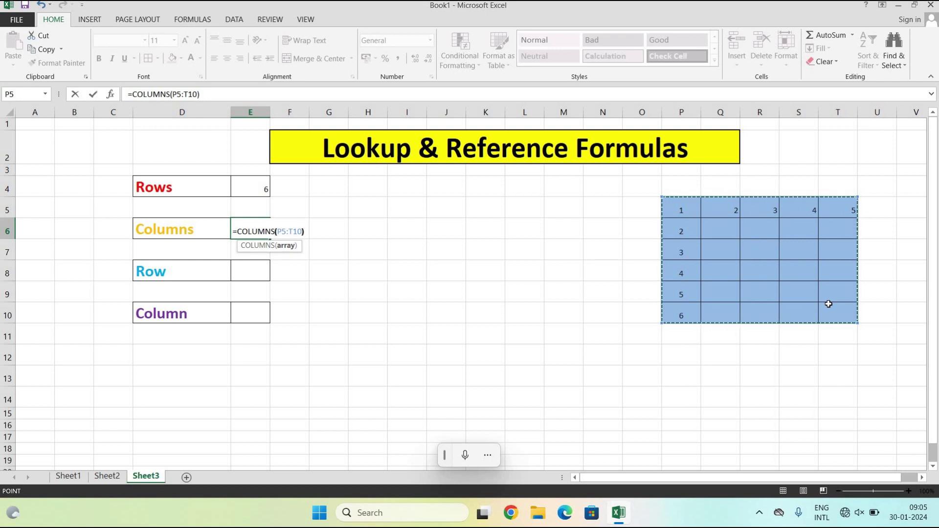
{"action": "key", "text": "Return"}
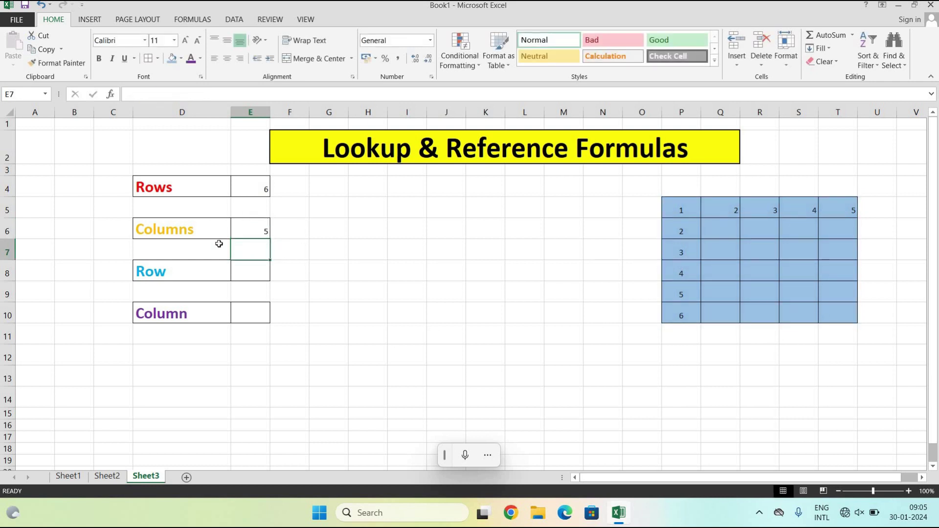
Format all of column E with font size 16, centre alignment and bold.
{"action": "left_click", "coordinate": [256, 187]}
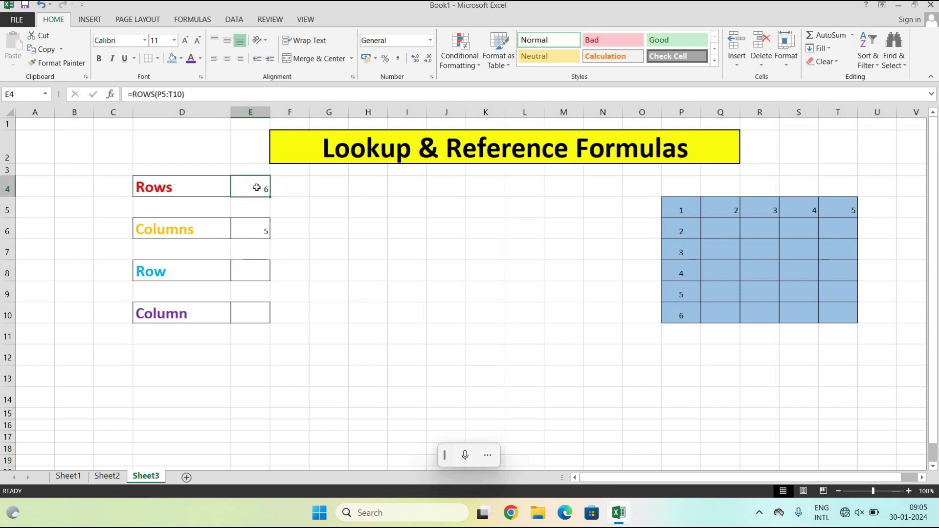
{"action": "left_click", "coordinate": [250, 112]}
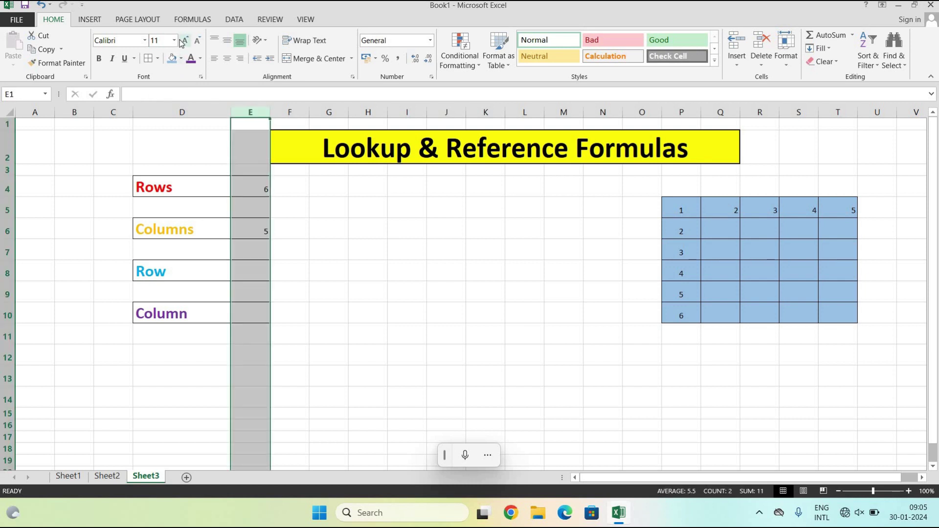
{"action": "left_click", "coordinate": [183, 40]}
{"action": "left_click", "coordinate": [183, 41]}
{"action": "left_click", "coordinate": [183, 41]}
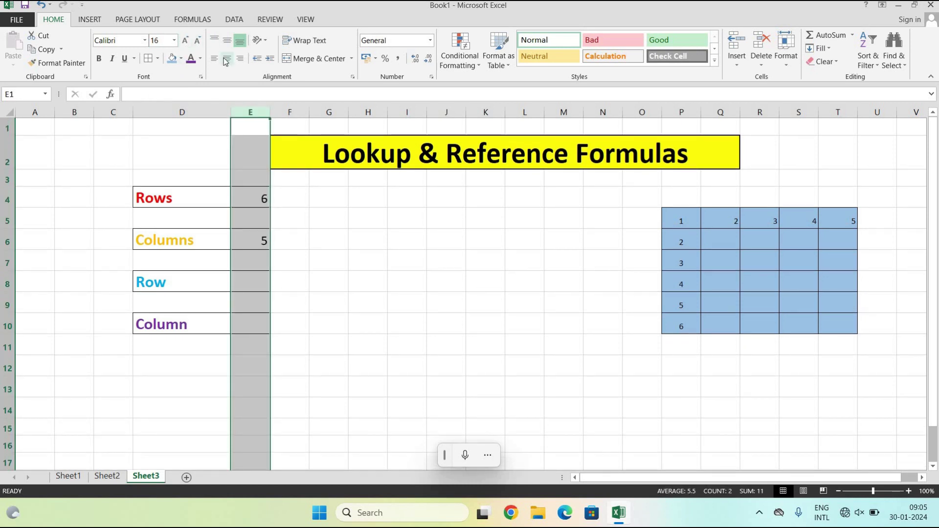
{"action": "left_click", "coordinate": [227, 59]}
{"action": "left_click", "coordinate": [98, 58]}
{"action": "left_click", "coordinate": [389, 307]}
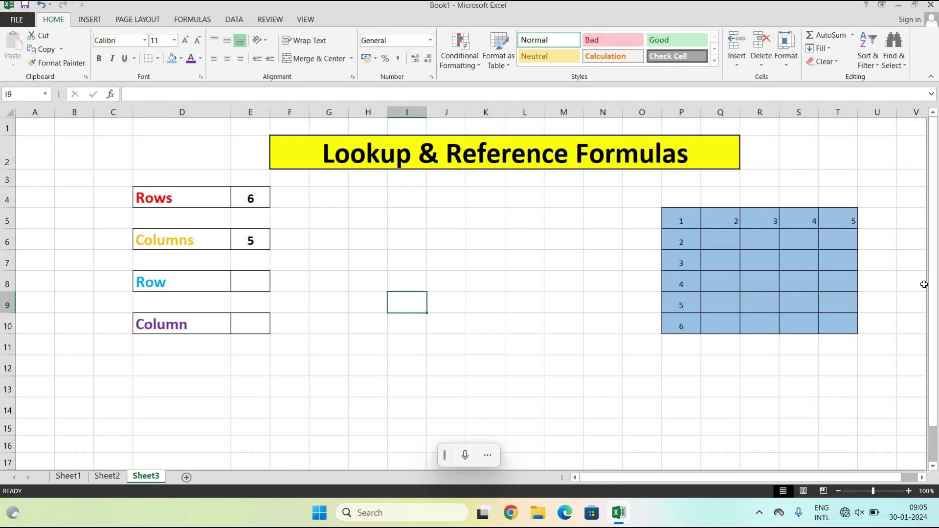
Enter the formula =ROW(L5) in cell E8 beside the Row label.
{"action": "left_click", "coordinate": [264, 279]}
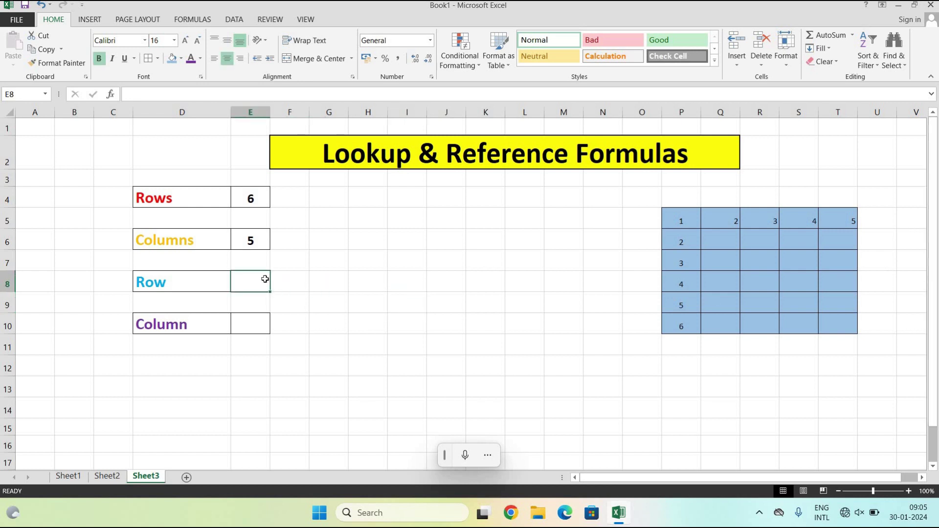
{"action": "type", "text": "=RO"}
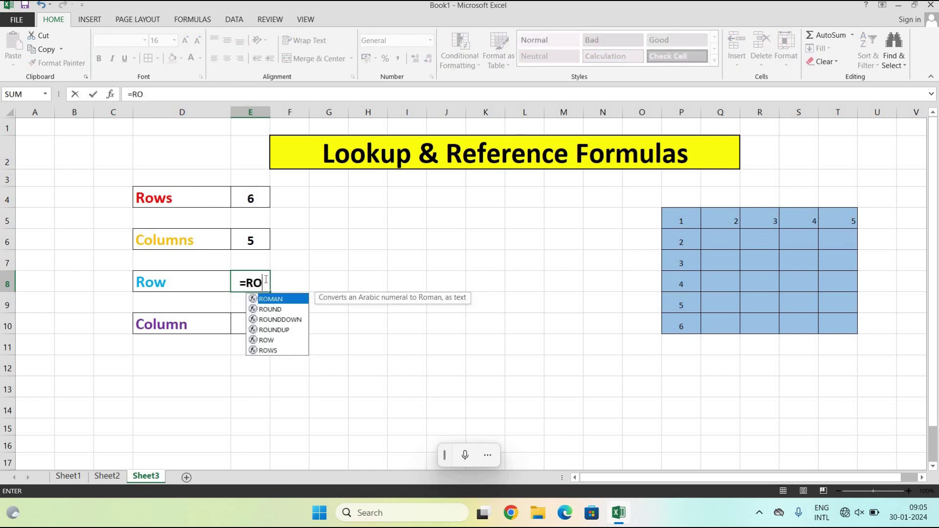
{"action": "type", "text": "R"}
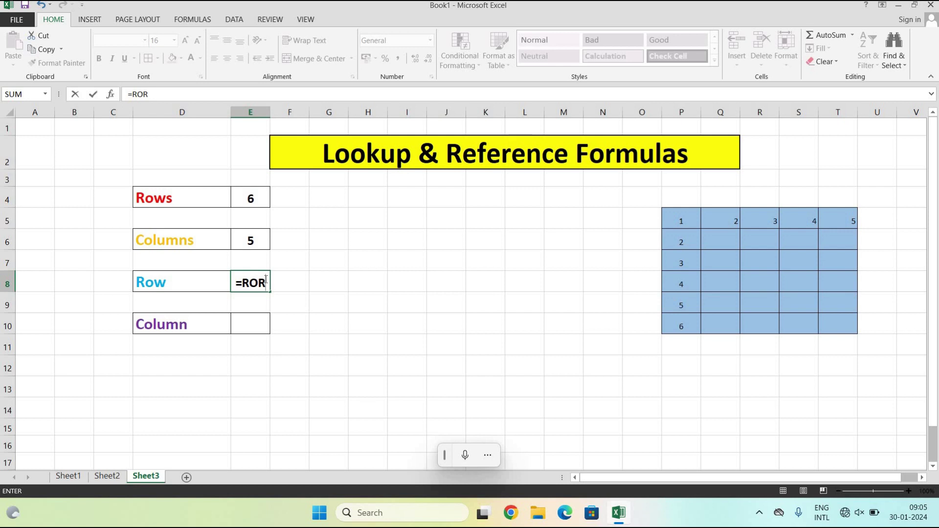
{"action": "key", "text": "BackSpace"}
{"action": "type", "text": "W"}
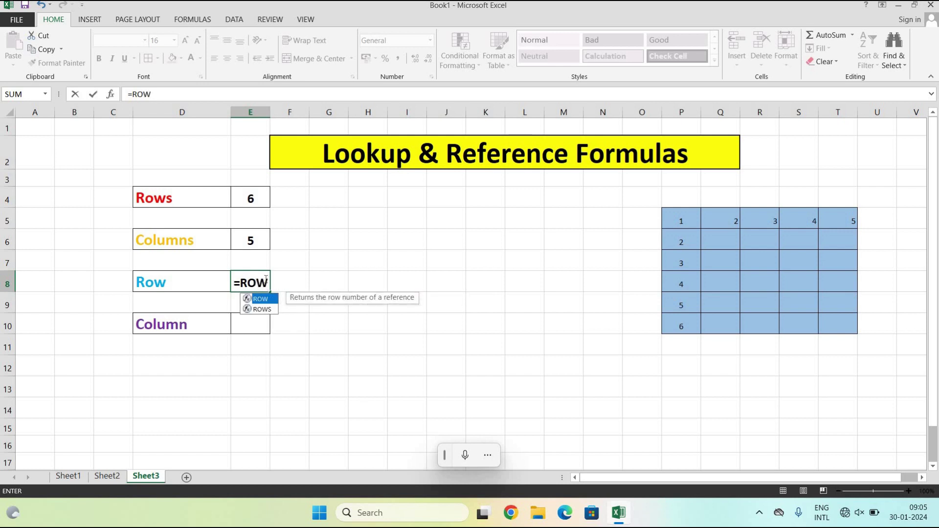
{"action": "type", "text": "("}
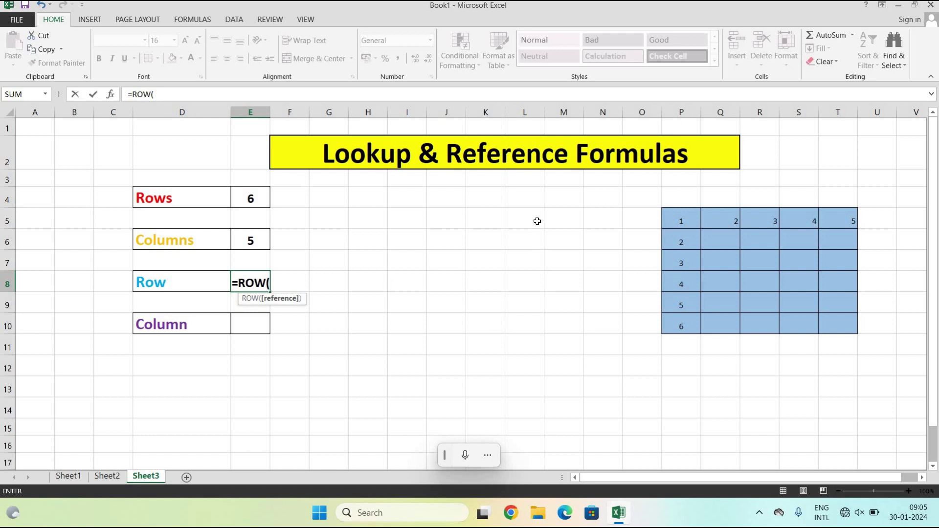
{"action": "left_click", "coordinate": [535, 216]}
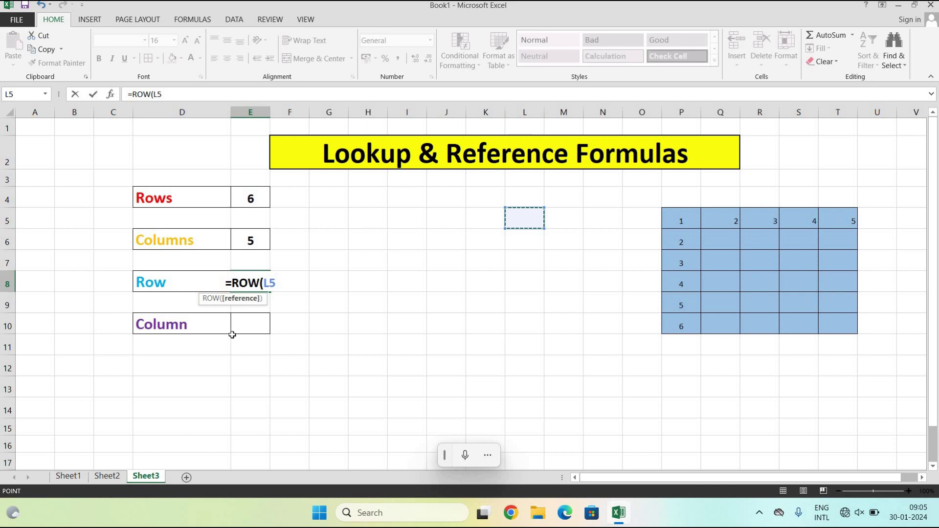
{"action": "type", "text": ")"}
{"action": "key", "text": "Return"}
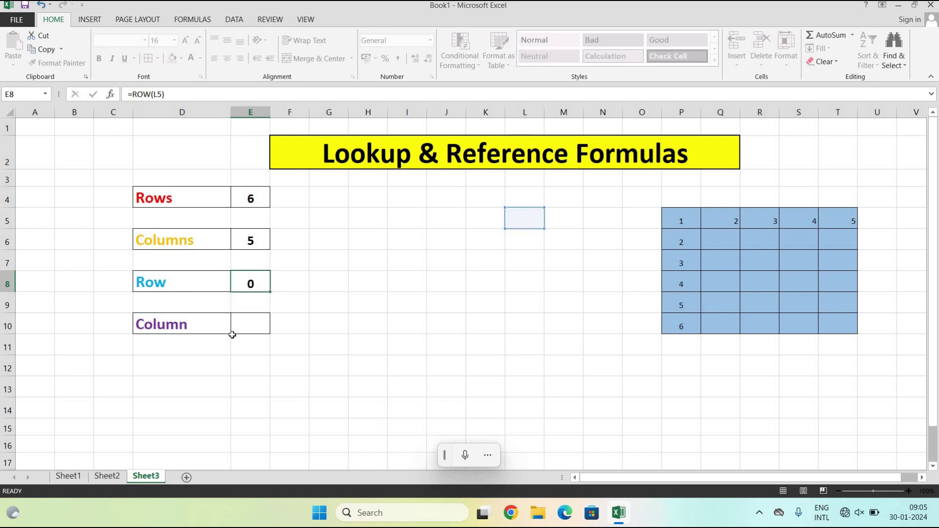
{"action": "left_click", "coordinate": [248, 284]}
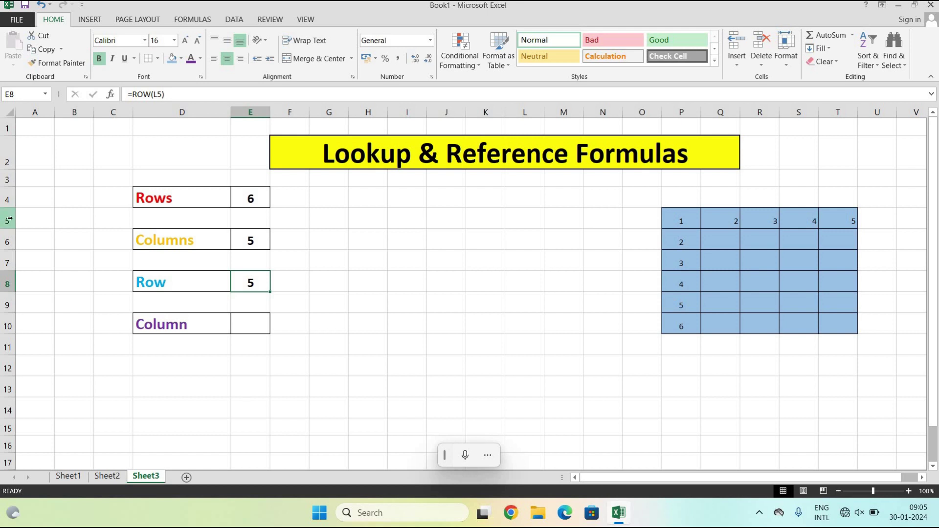
{"action": "left_click", "coordinate": [442, 216]}
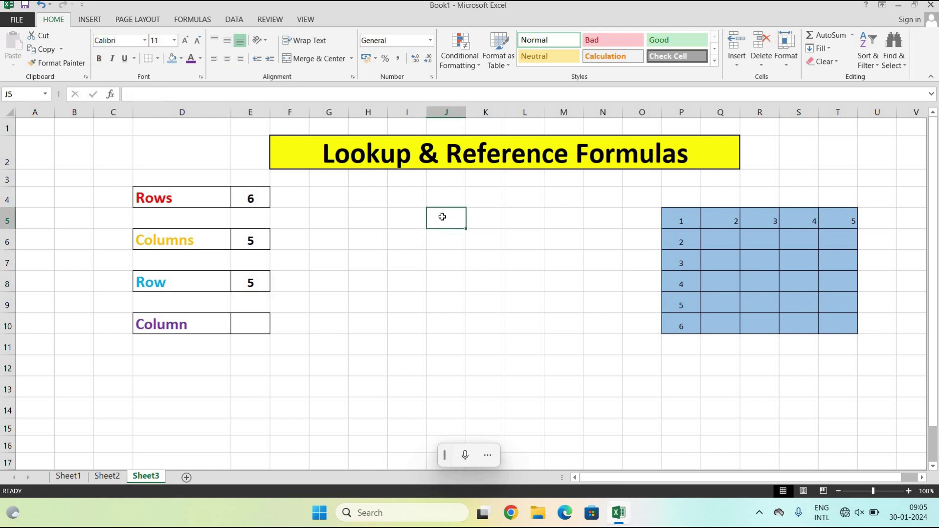
{"action": "left_click", "coordinate": [249, 322]}
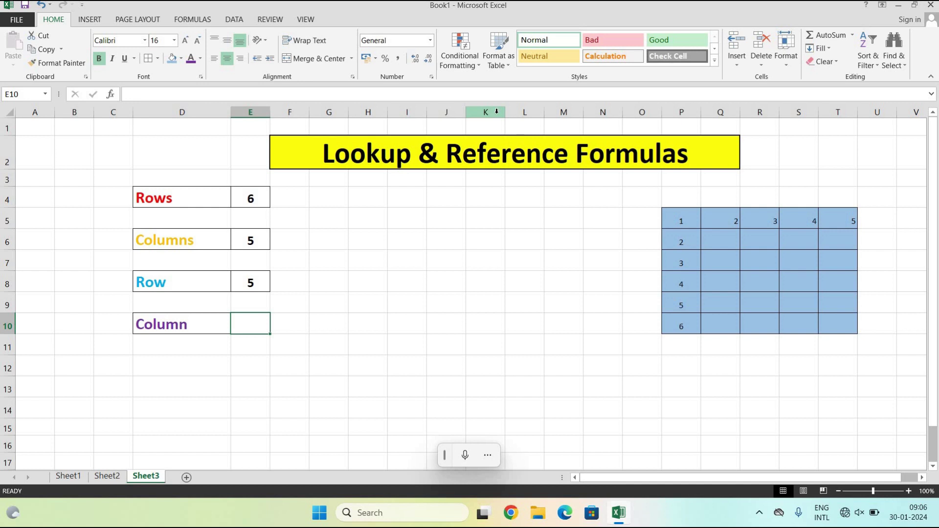
Fill cell K1 above the title banner with the same blue as the number table.
{"action": "left_click", "coordinate": [494, 129]}
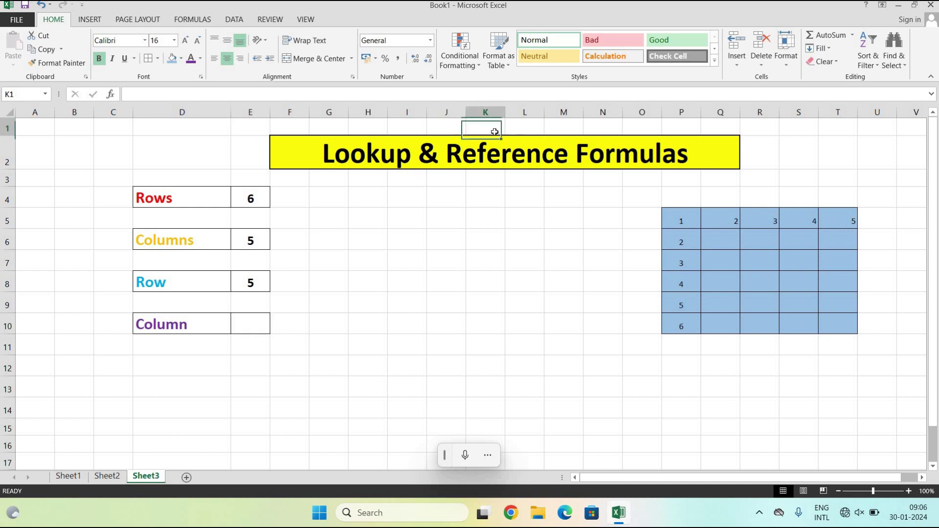
{"action": "left_click", "coordinate": [172, 58]}
{"action": "left_click", "coordinate": [487, 304]}
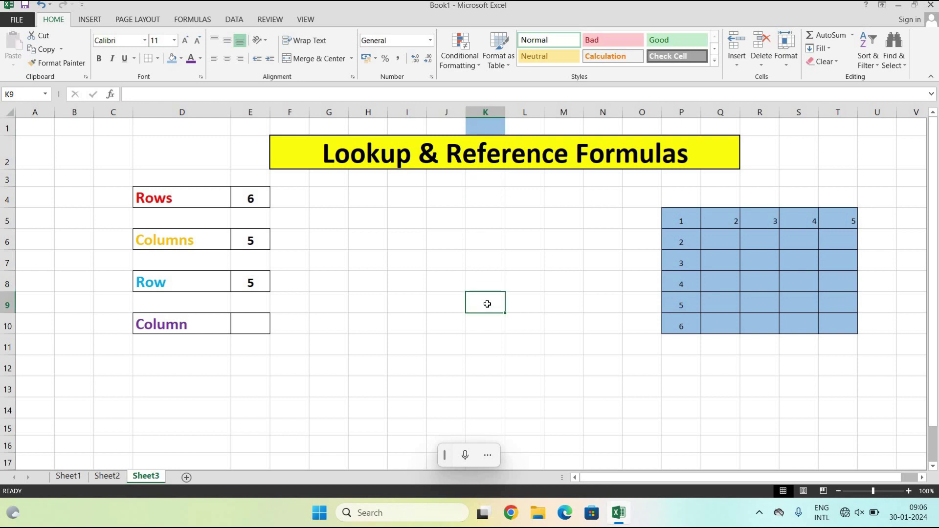
Enter the formula =COLUMN(K1) in cell E10 beside the Column label.
{"action": "left_click", "coordinate": [248, 328]}
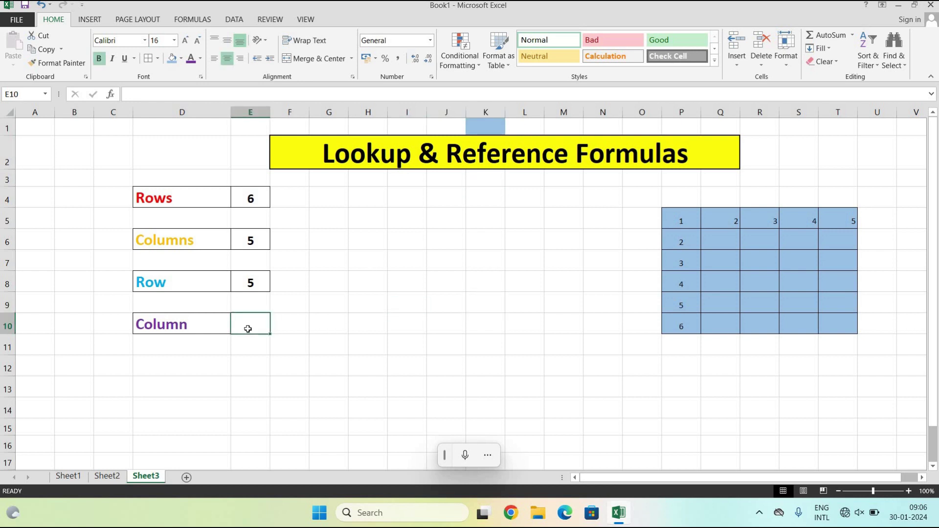
{"action": "type", "text": "=CO"}
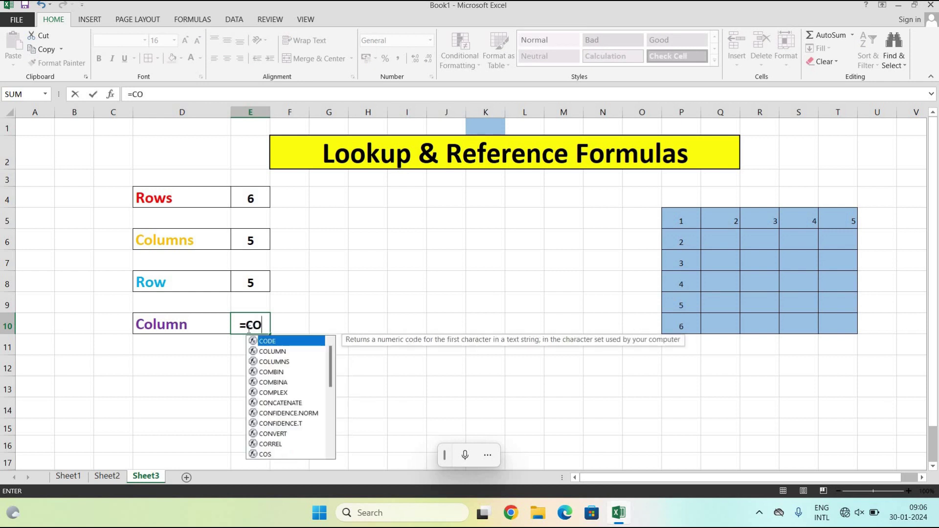
{"action": "type", "text": "LUMN"}
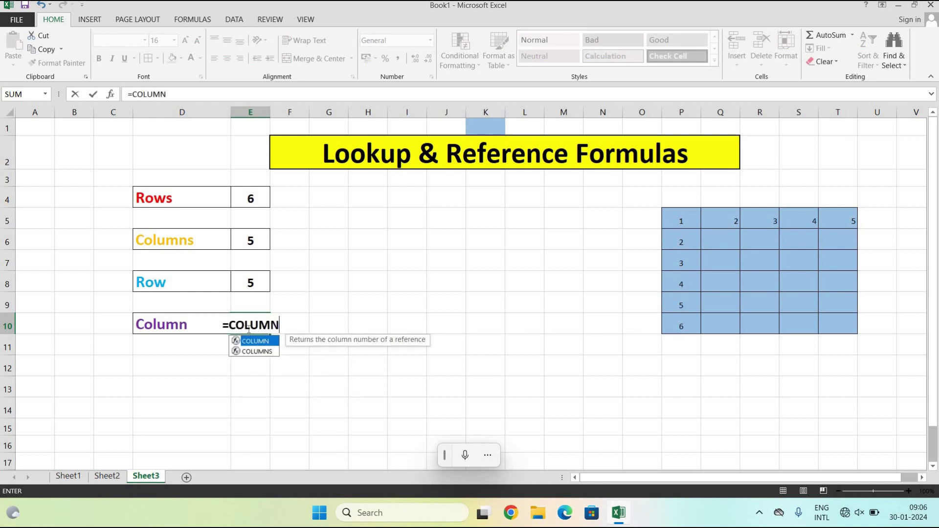
{"action": "type", "text": "("}
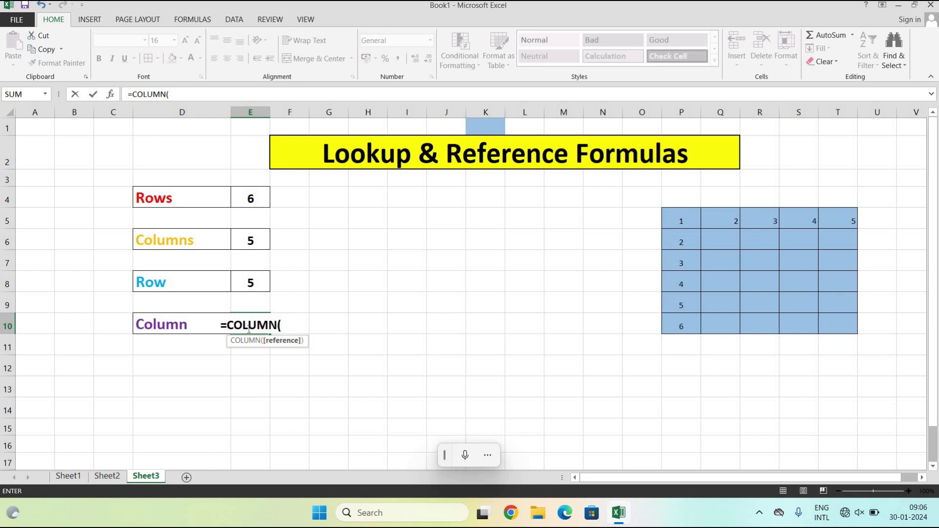
{"action": "left_click", "coordinate": [487, 125]}
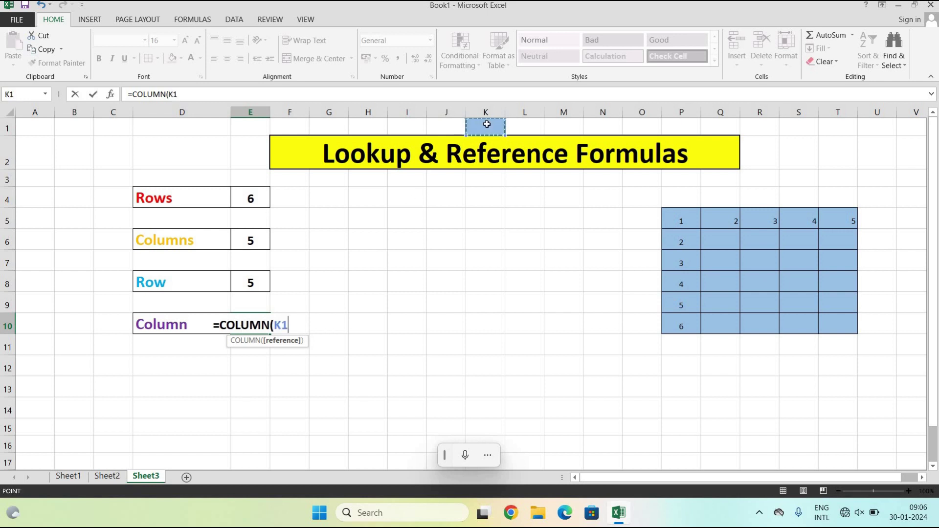
{"action": "type", "text": ")"}
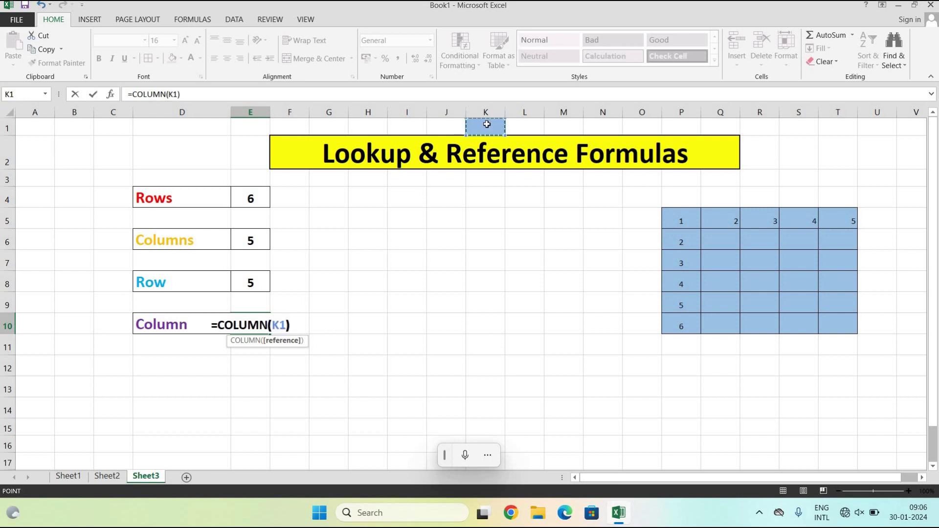
{"action": "key", "text": "Return"}
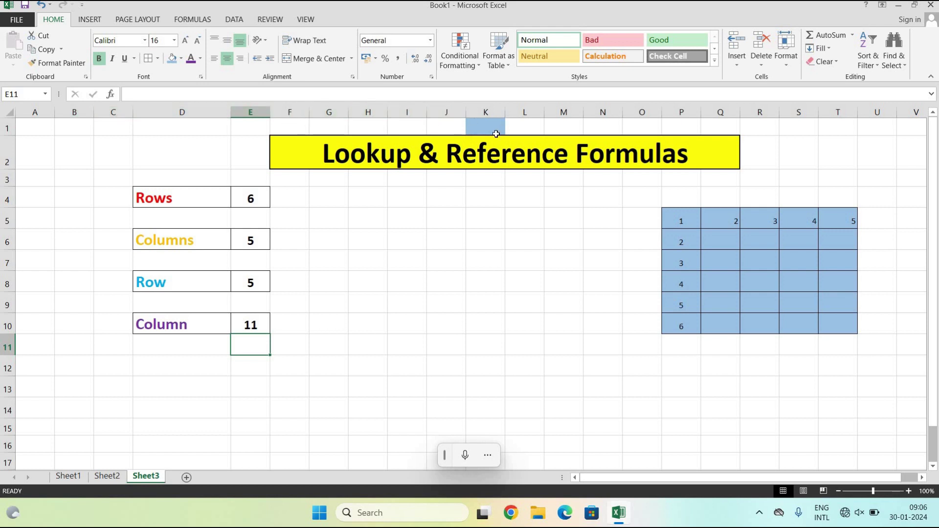
Minimise the workbook window to reveal the desktop.
{"action": "left_click", "coordinate": [287, 354]}
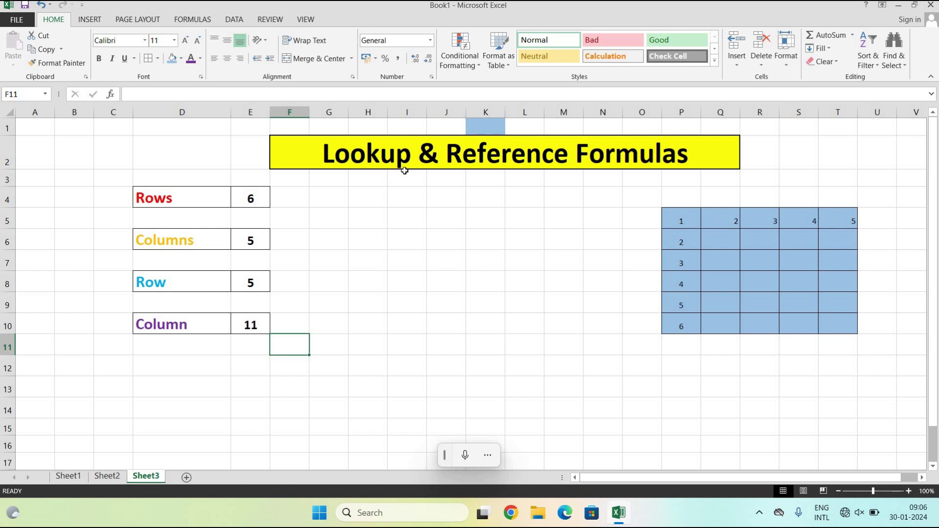
{"action": "left_click", "coordinate": [903, 8]}
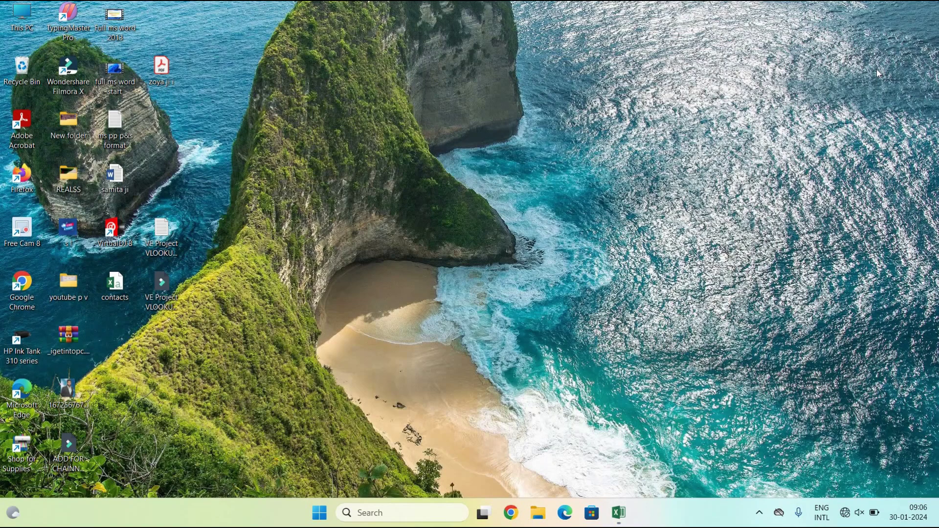